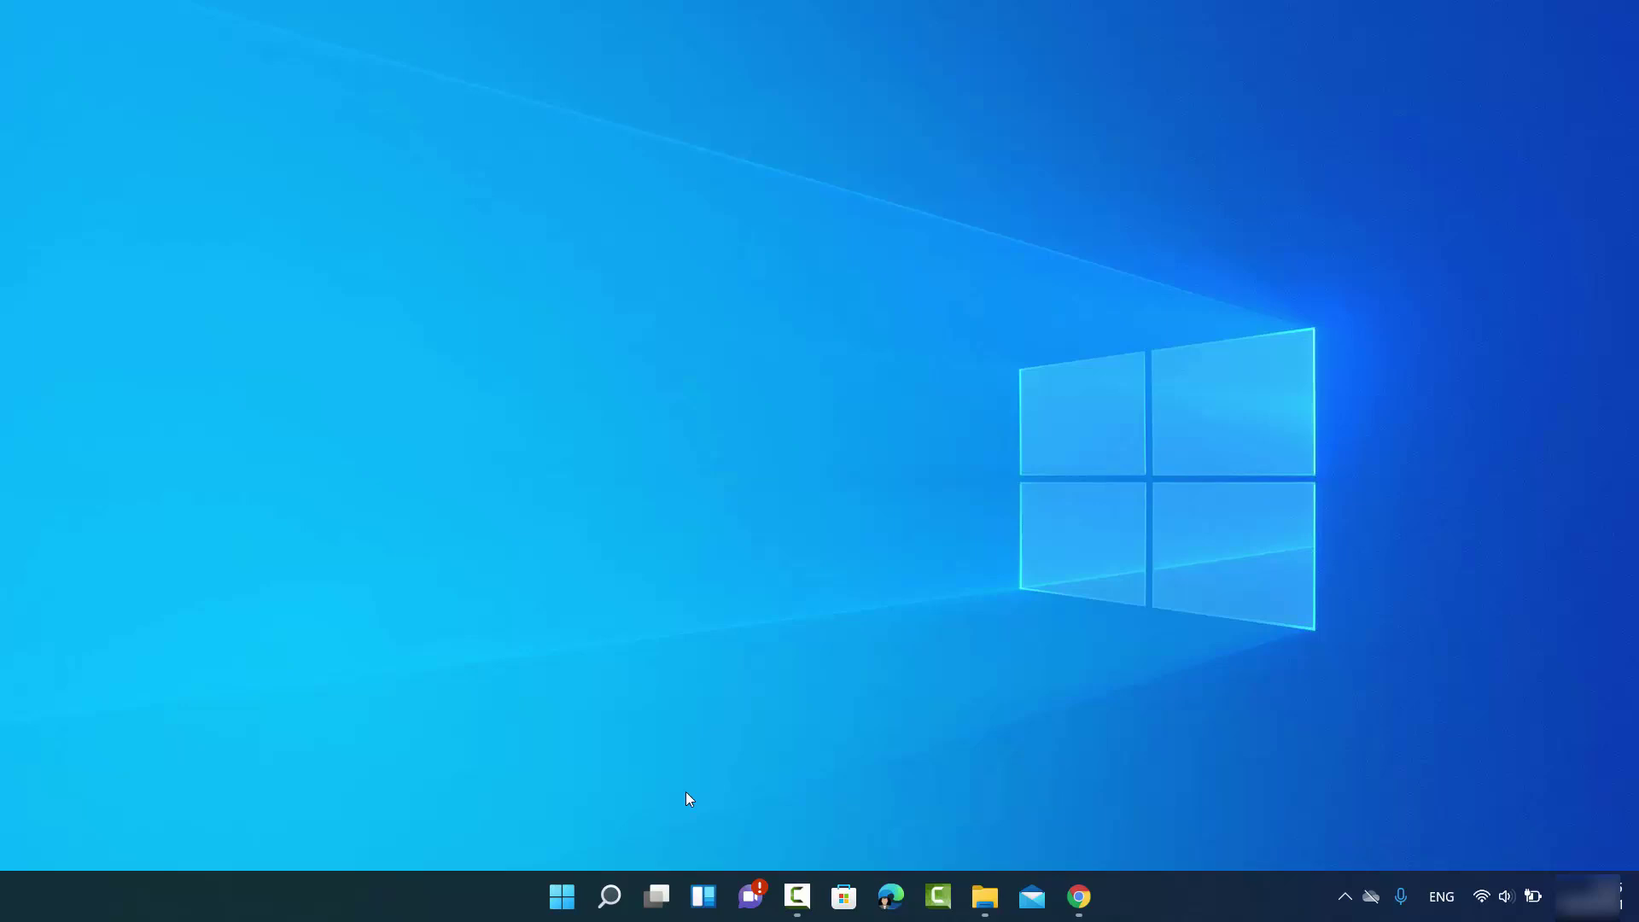
# Search for cmd, launch Command Prompt, then close it again
pyautogui.click(609, 895)
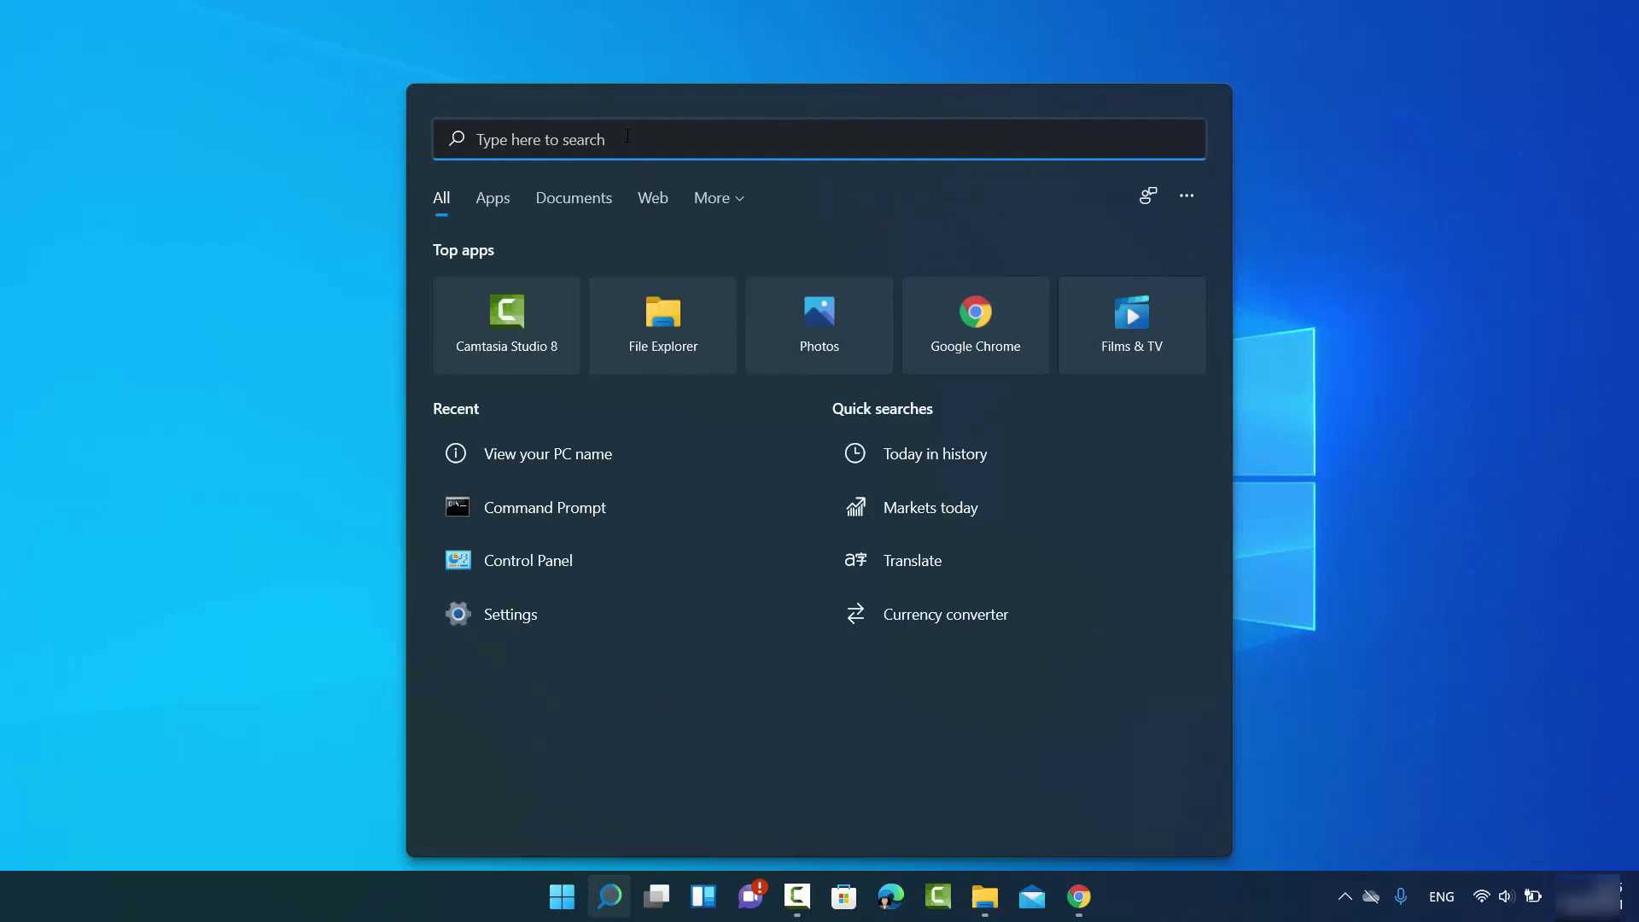
pyautogui.write('cmd')
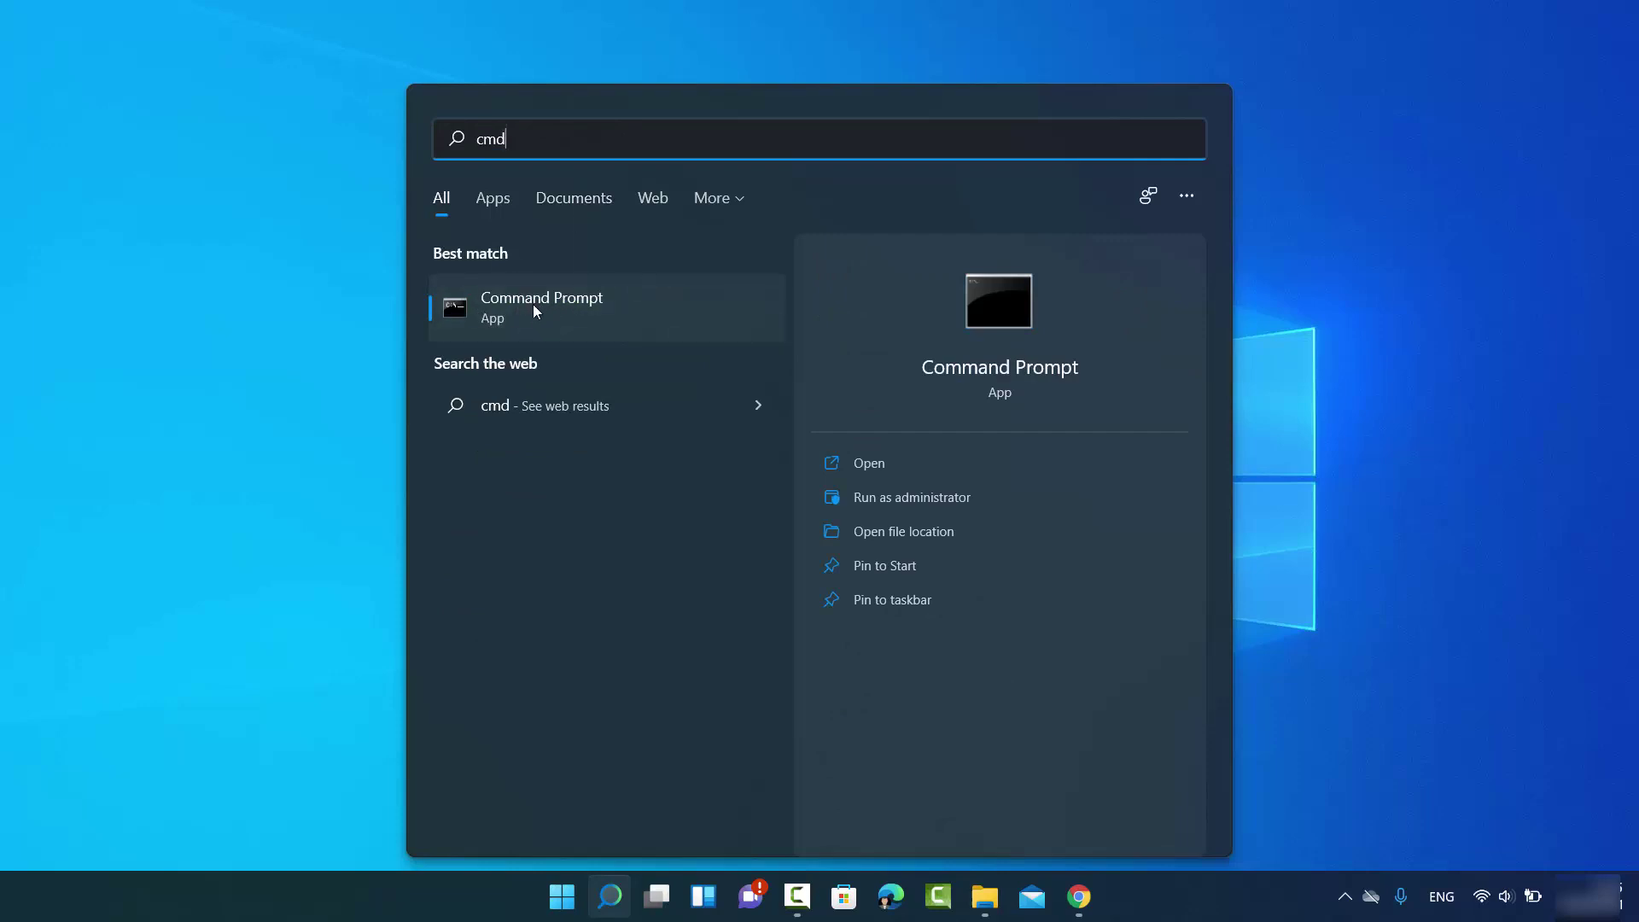
pyautogui.click(543, 307)
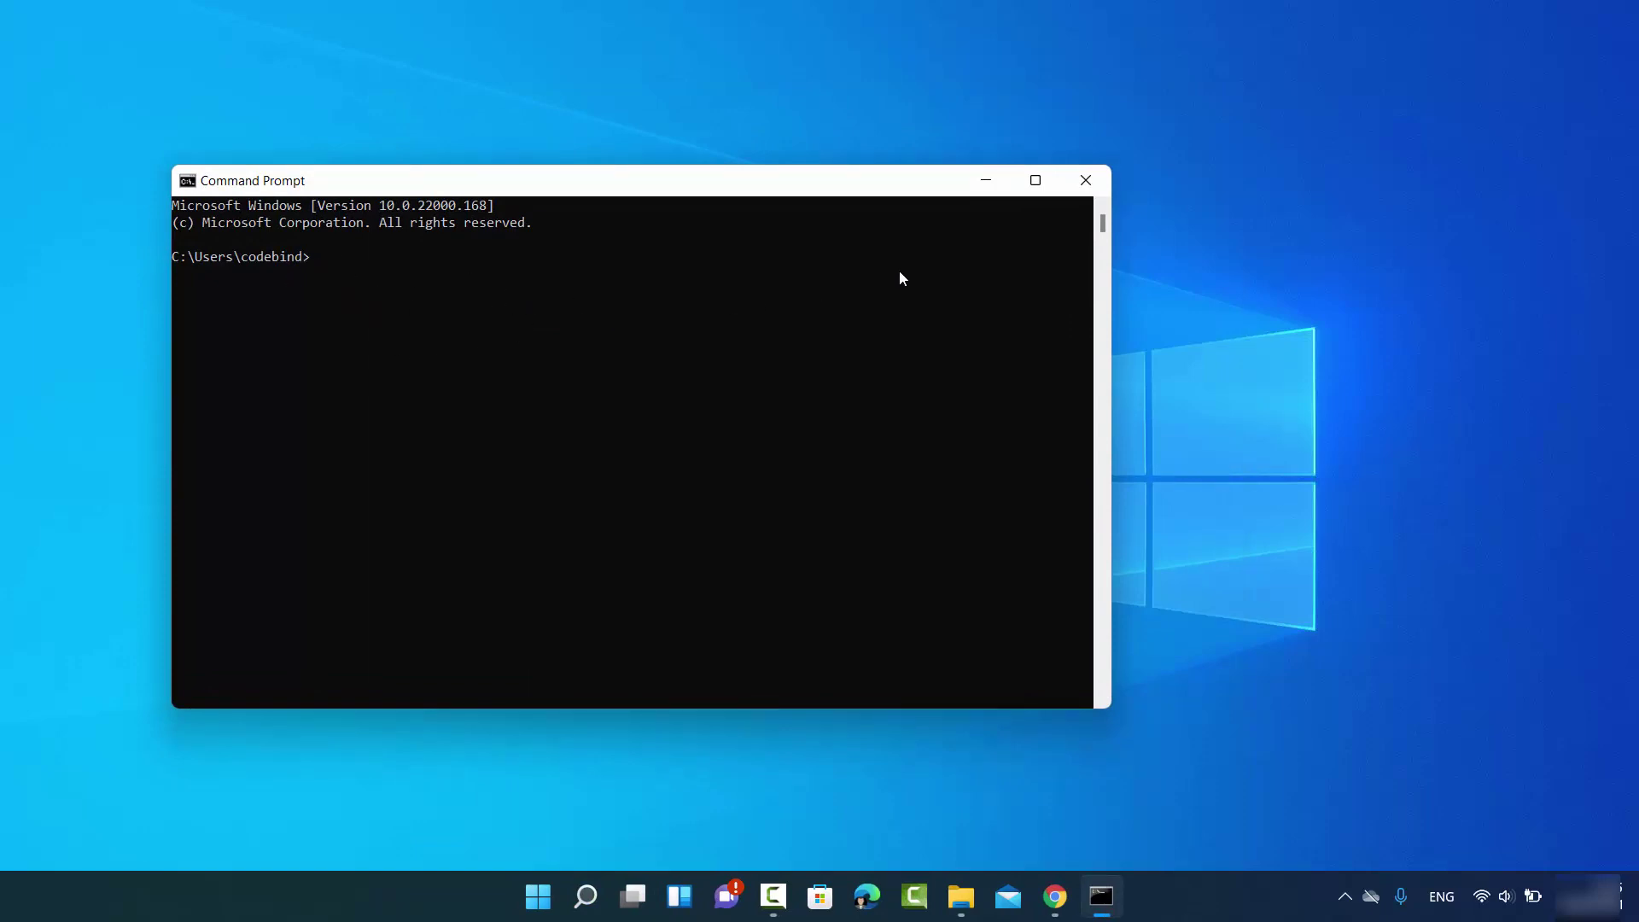
pyautogui.click(1085, 183)
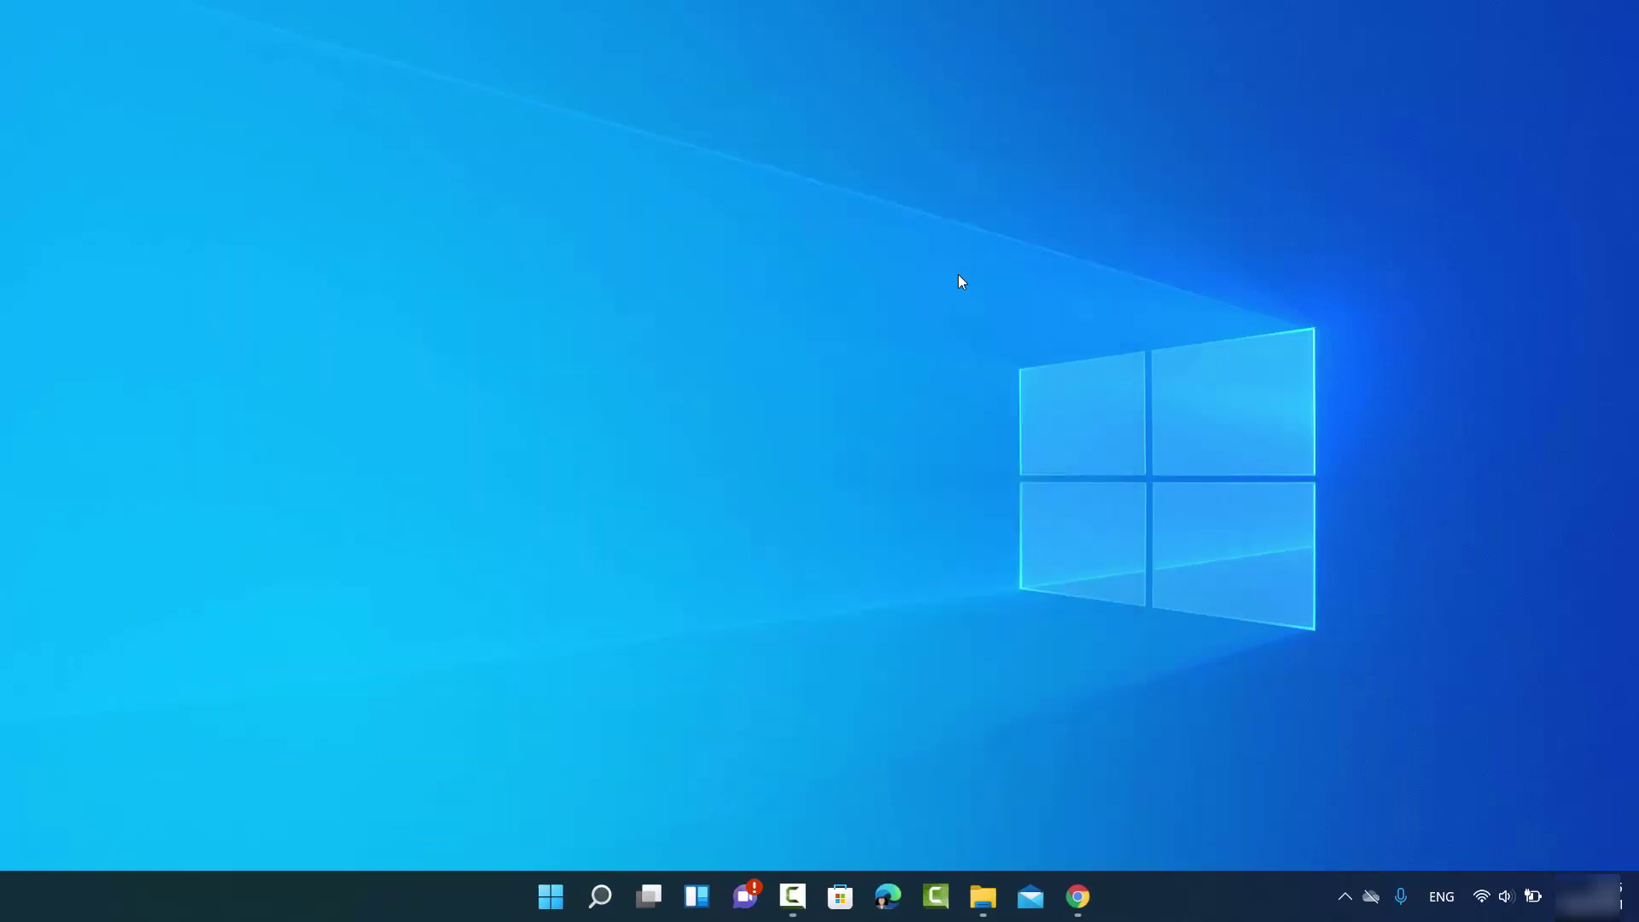
# Launch Windows Terminal from the Start quick-link menu, then close it with Alt+F4
pyautogui.rightClick(552, 893)
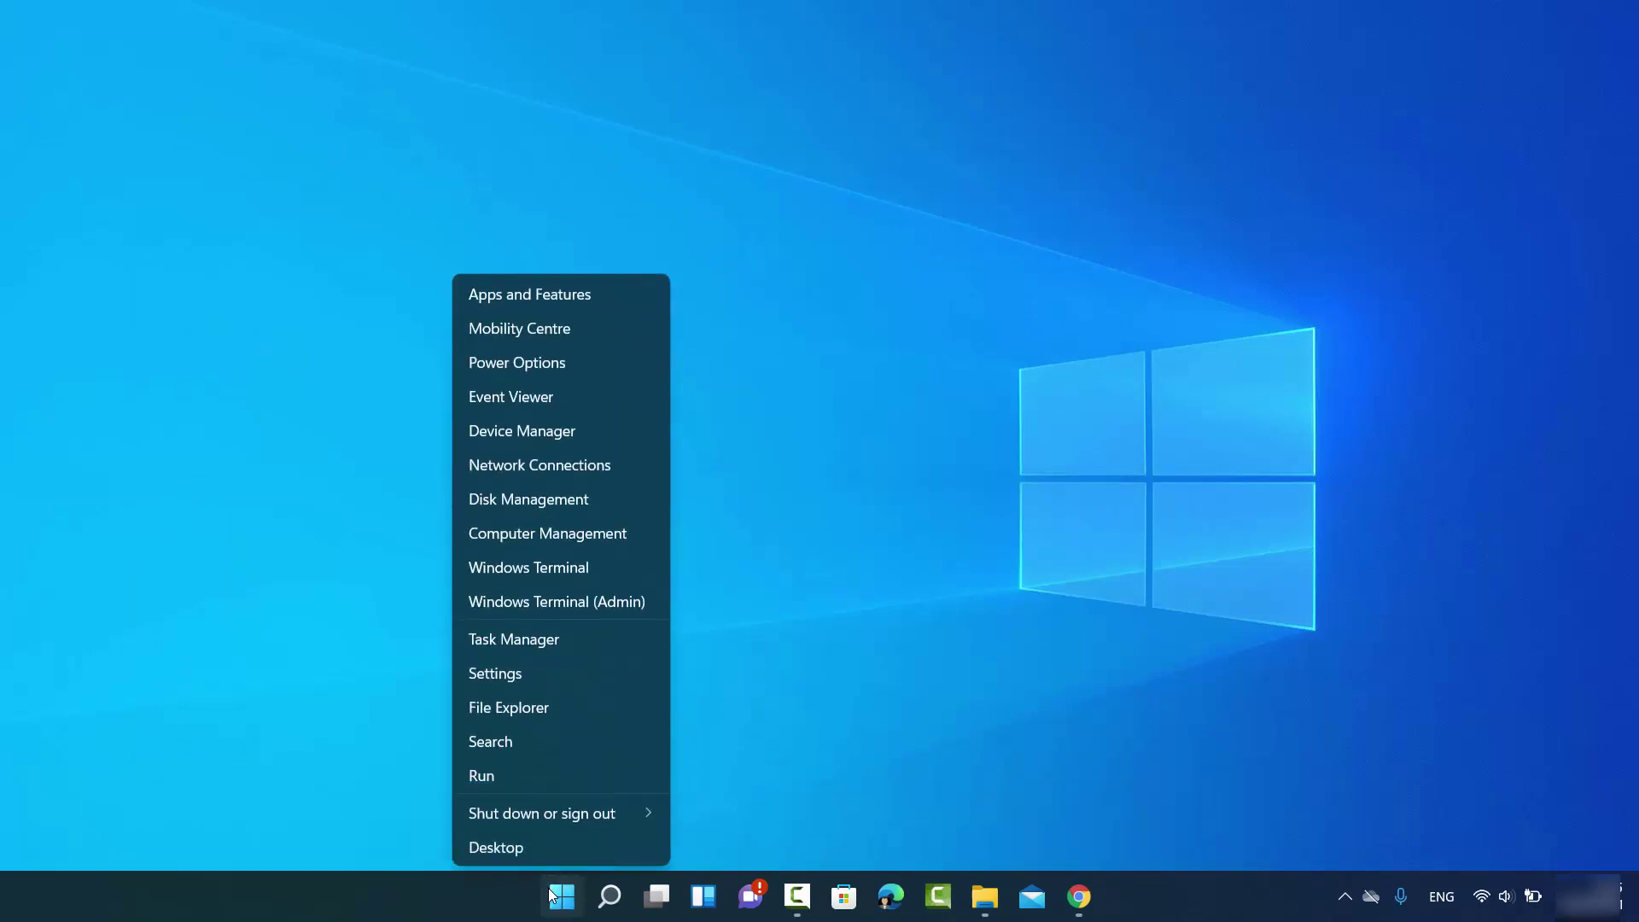
pyautogui.click(535, 568)
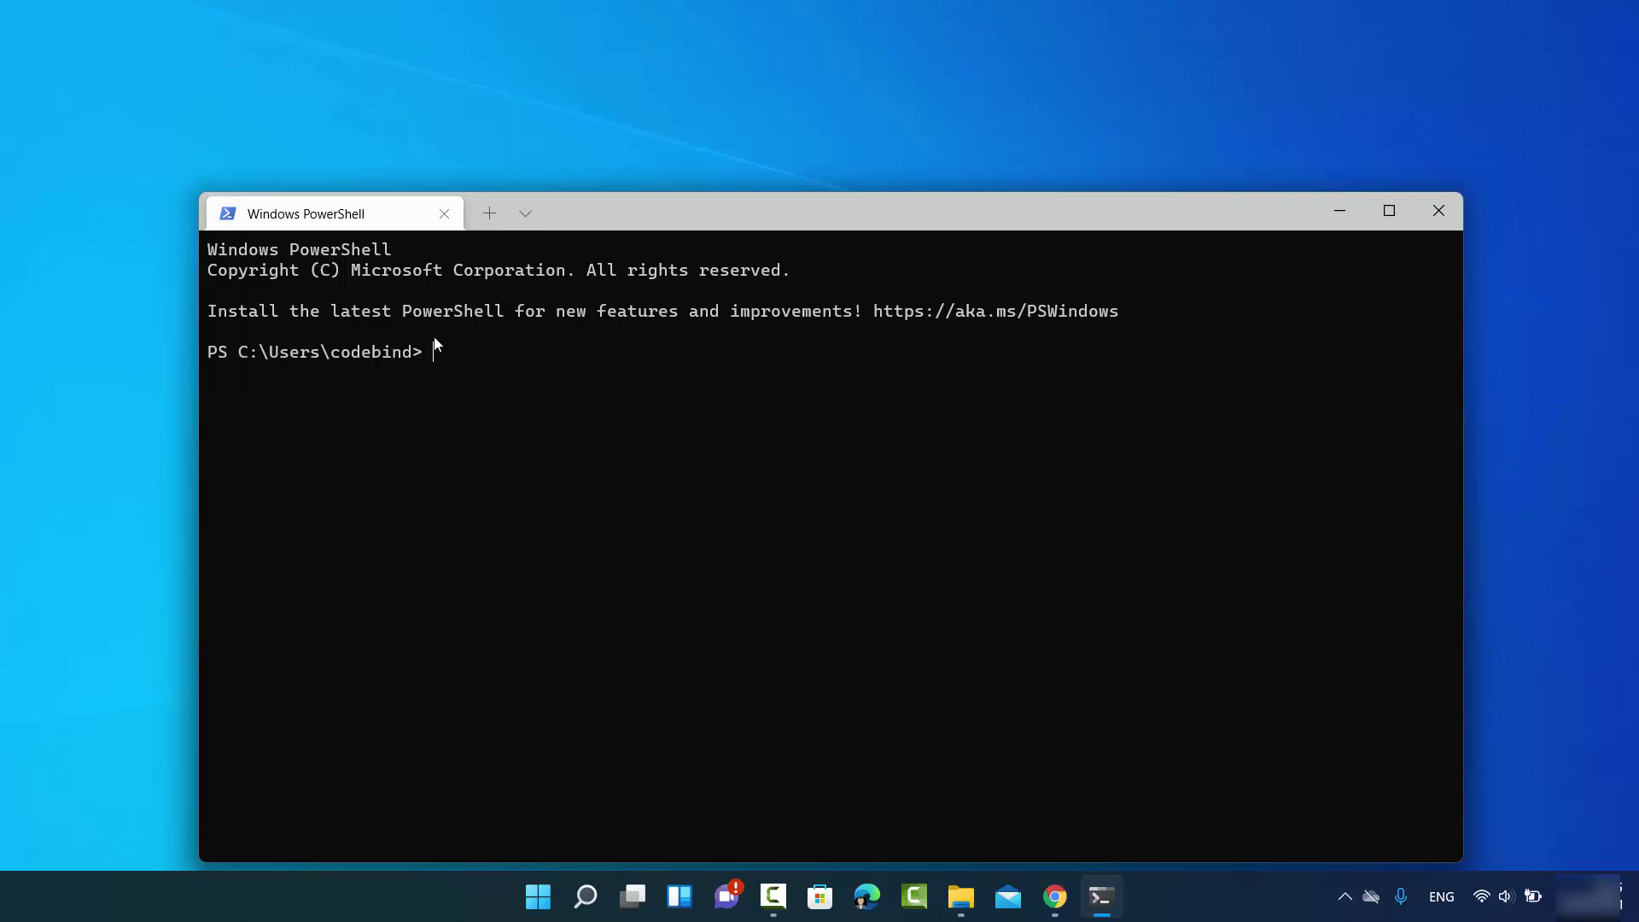
pyautogui.hotkey('alt', 'F4')
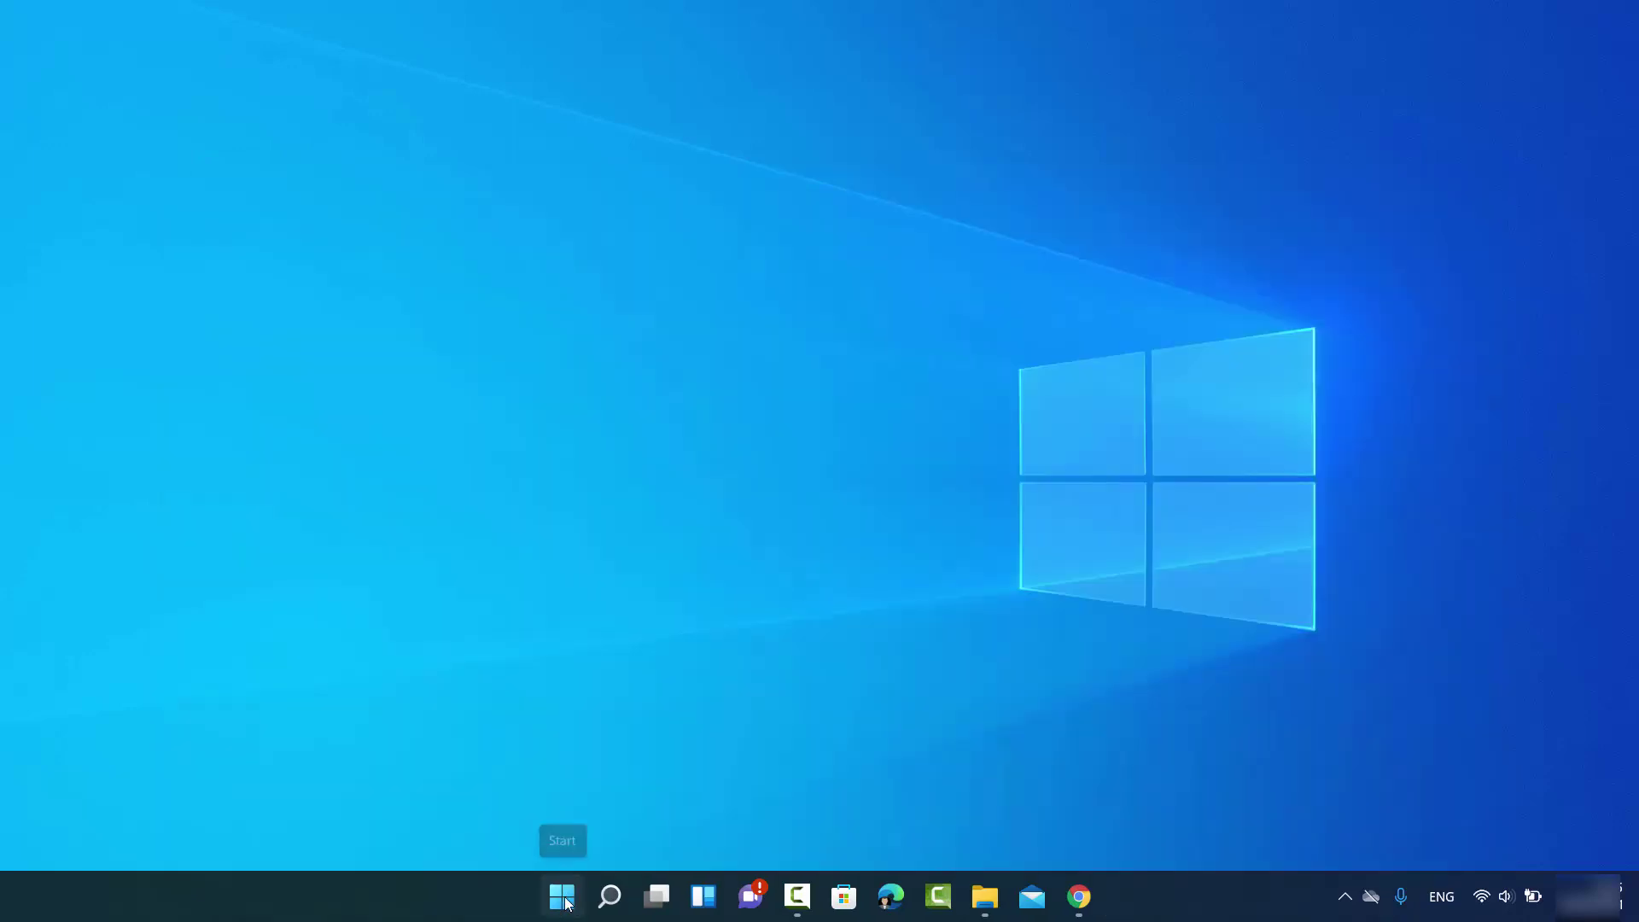
# Open a cmd window through the Run dialog, then close it
pyautogui.rightClick(565, 898)
pyautogui.click(517, 776)
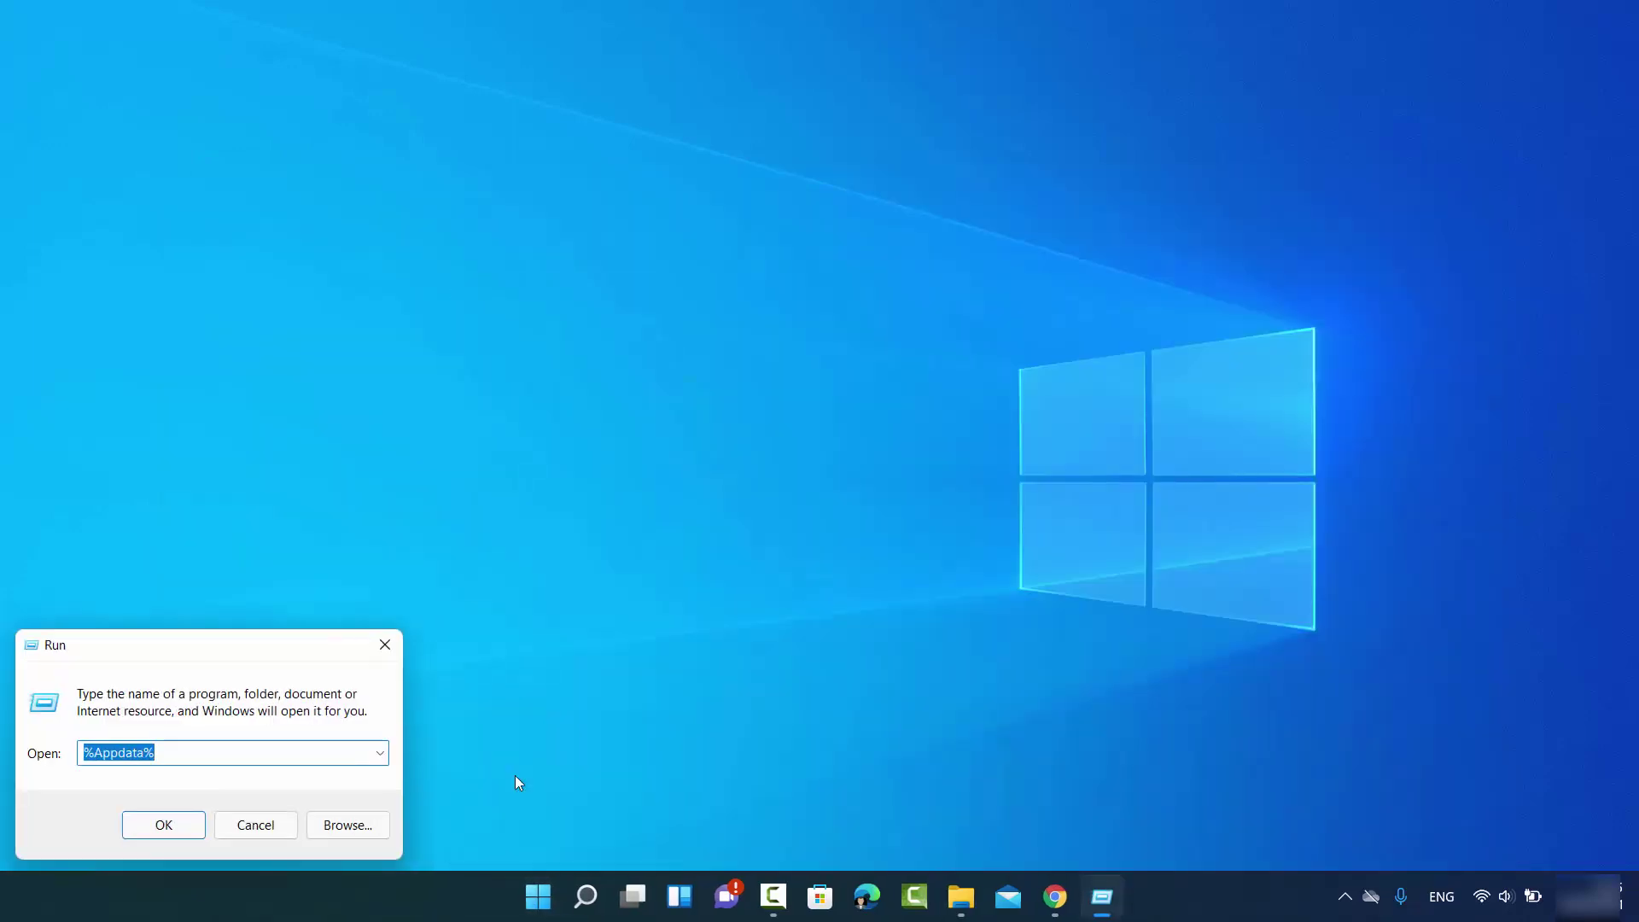
pyautogui.write('cmd')
pyautogui.click(170, 826)
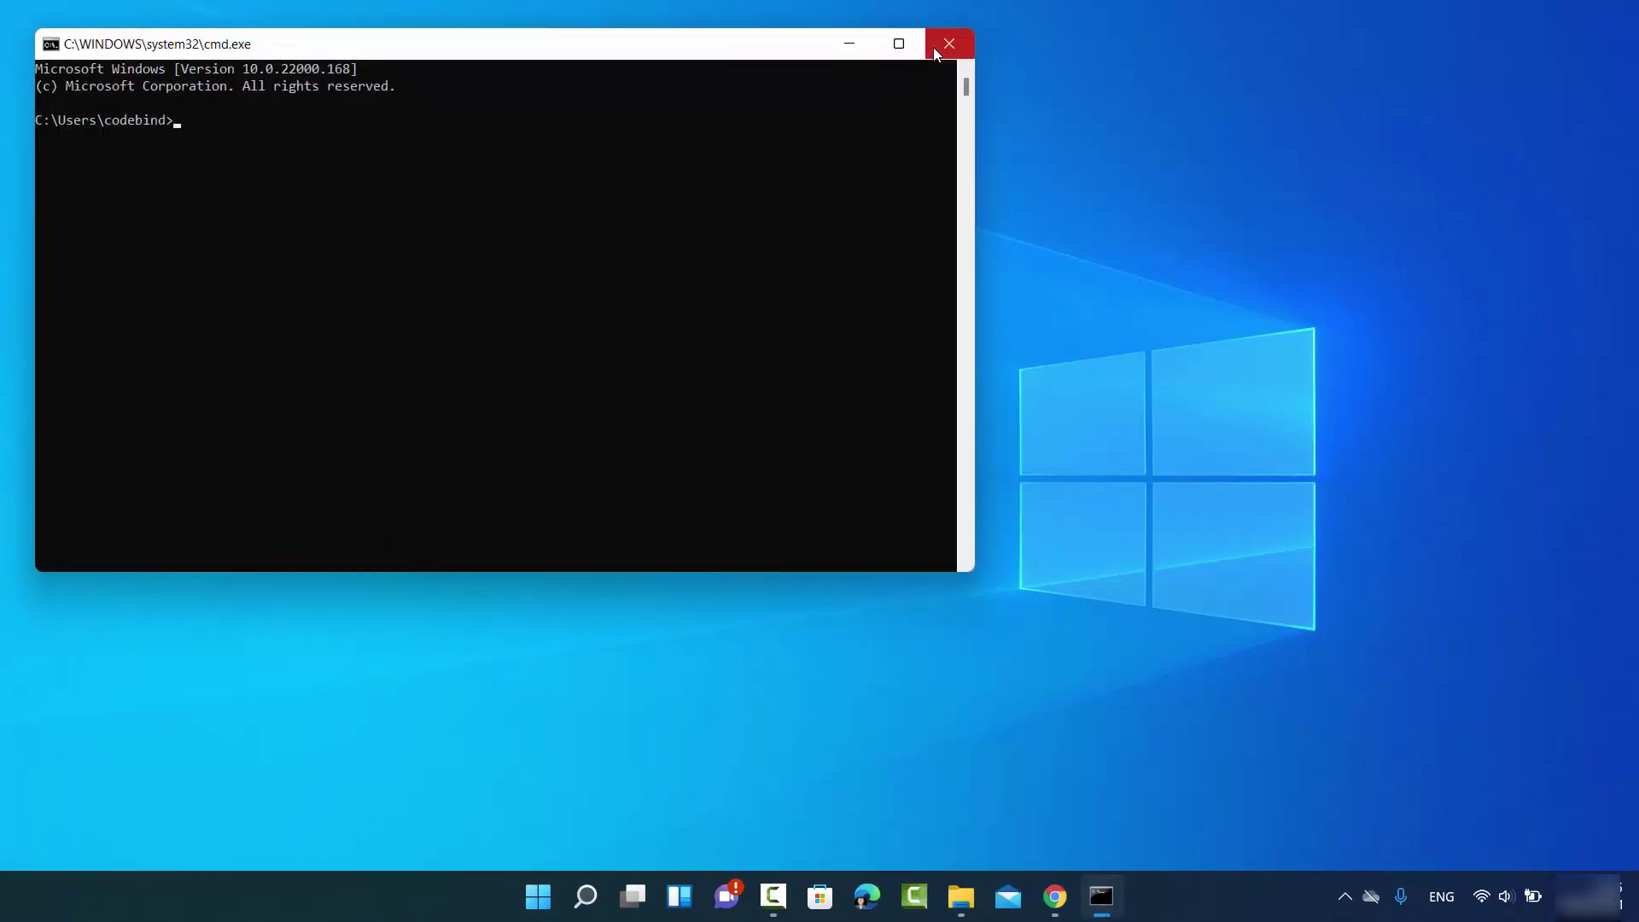
pyautogui.click(933, 47)
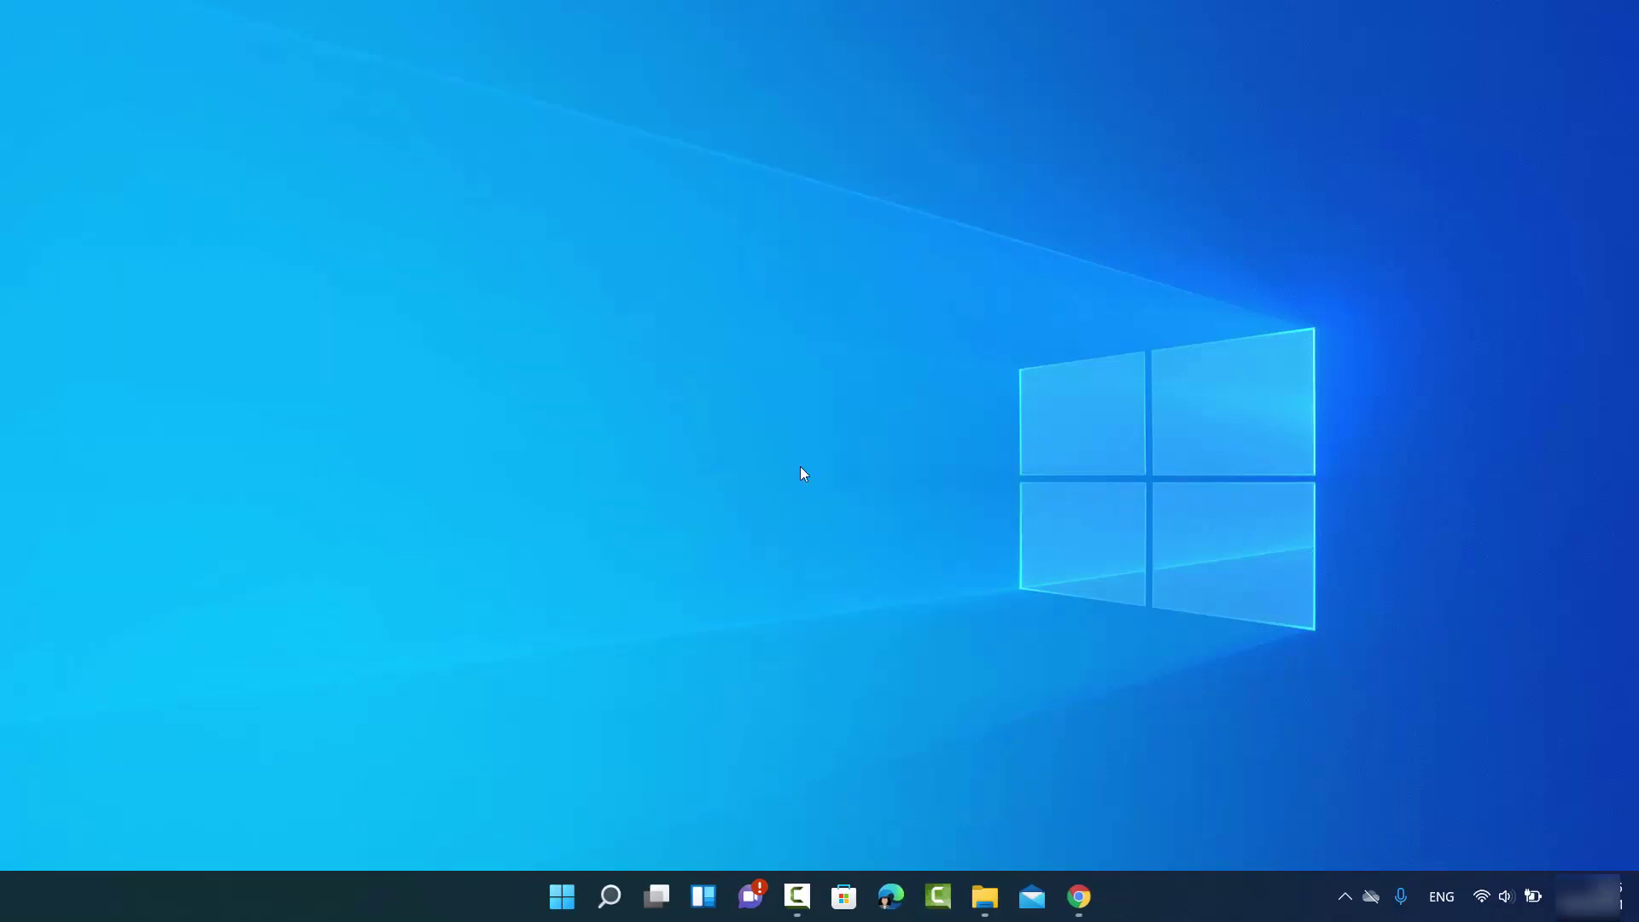
# Reopen Command Prompt from recent searches, centre it, and run hostname to show DESKTOP-PHSE658
pyautogui.click(612, 911)
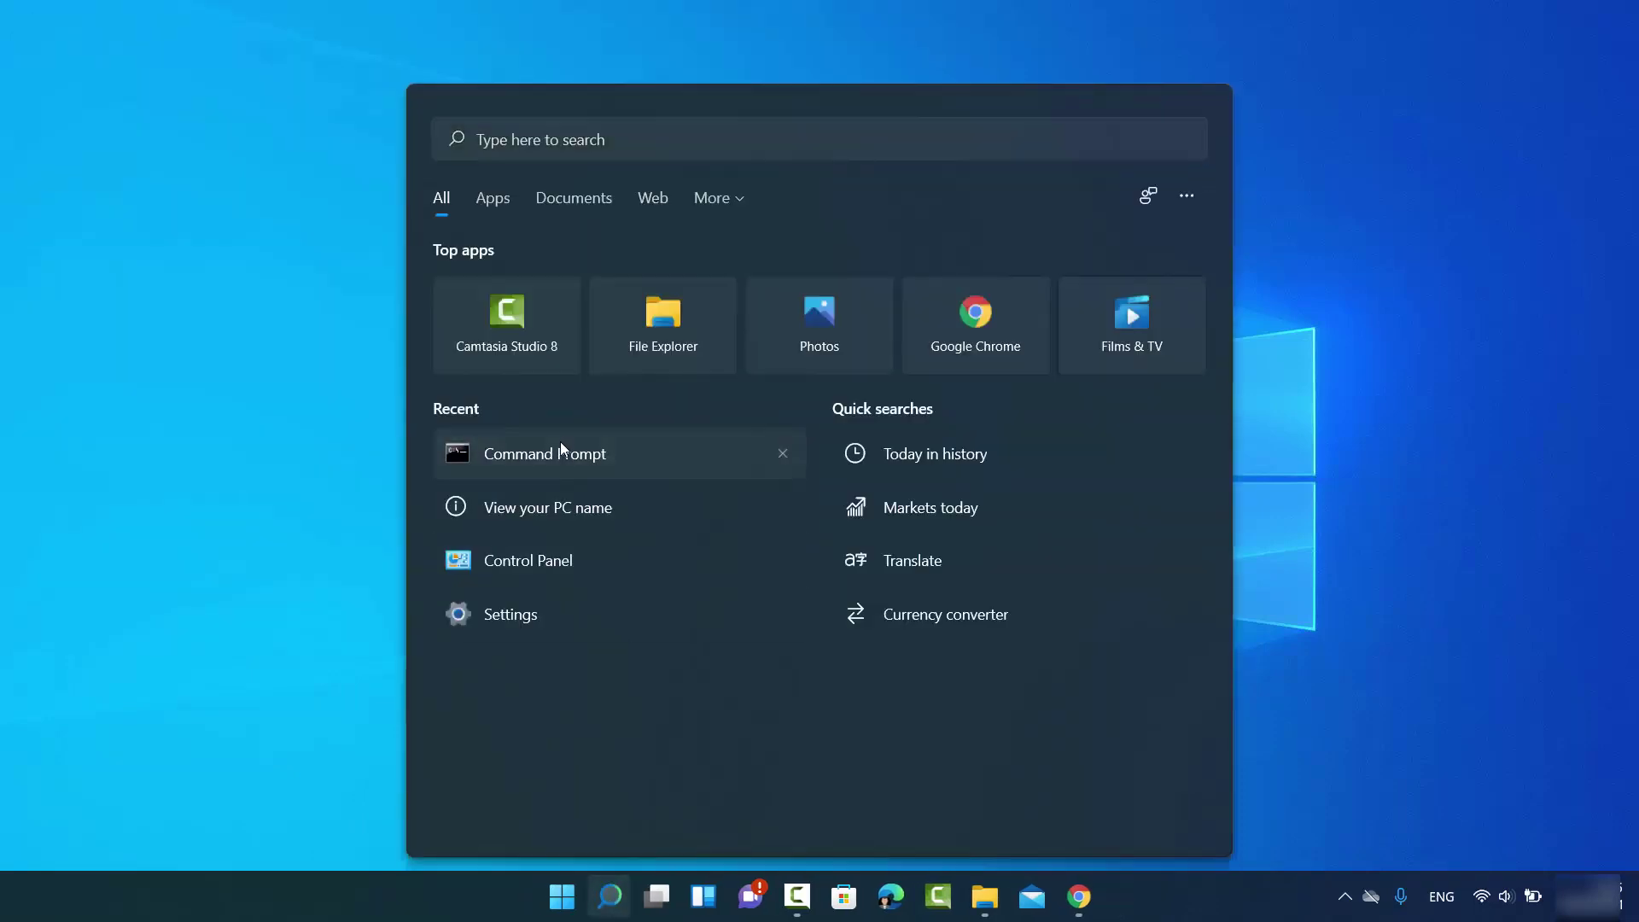
pyautogui.click(562, 446)
pyautogui.moveTo(603, 87); pyautogui.dragTo(795, 202)
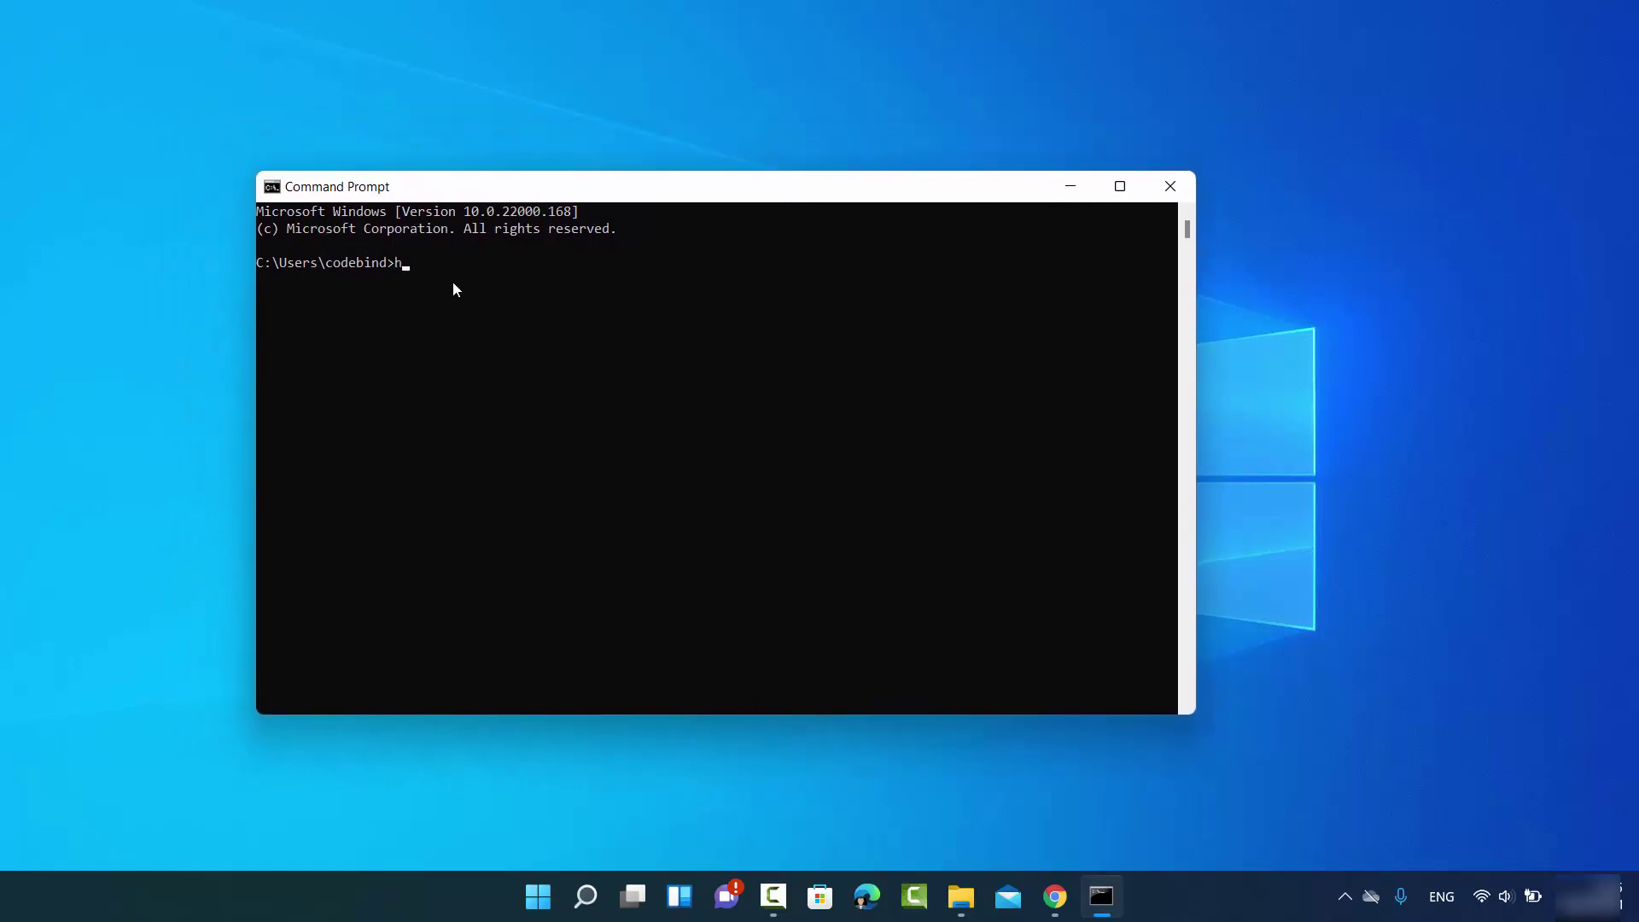
pyautogui.write('hostname')
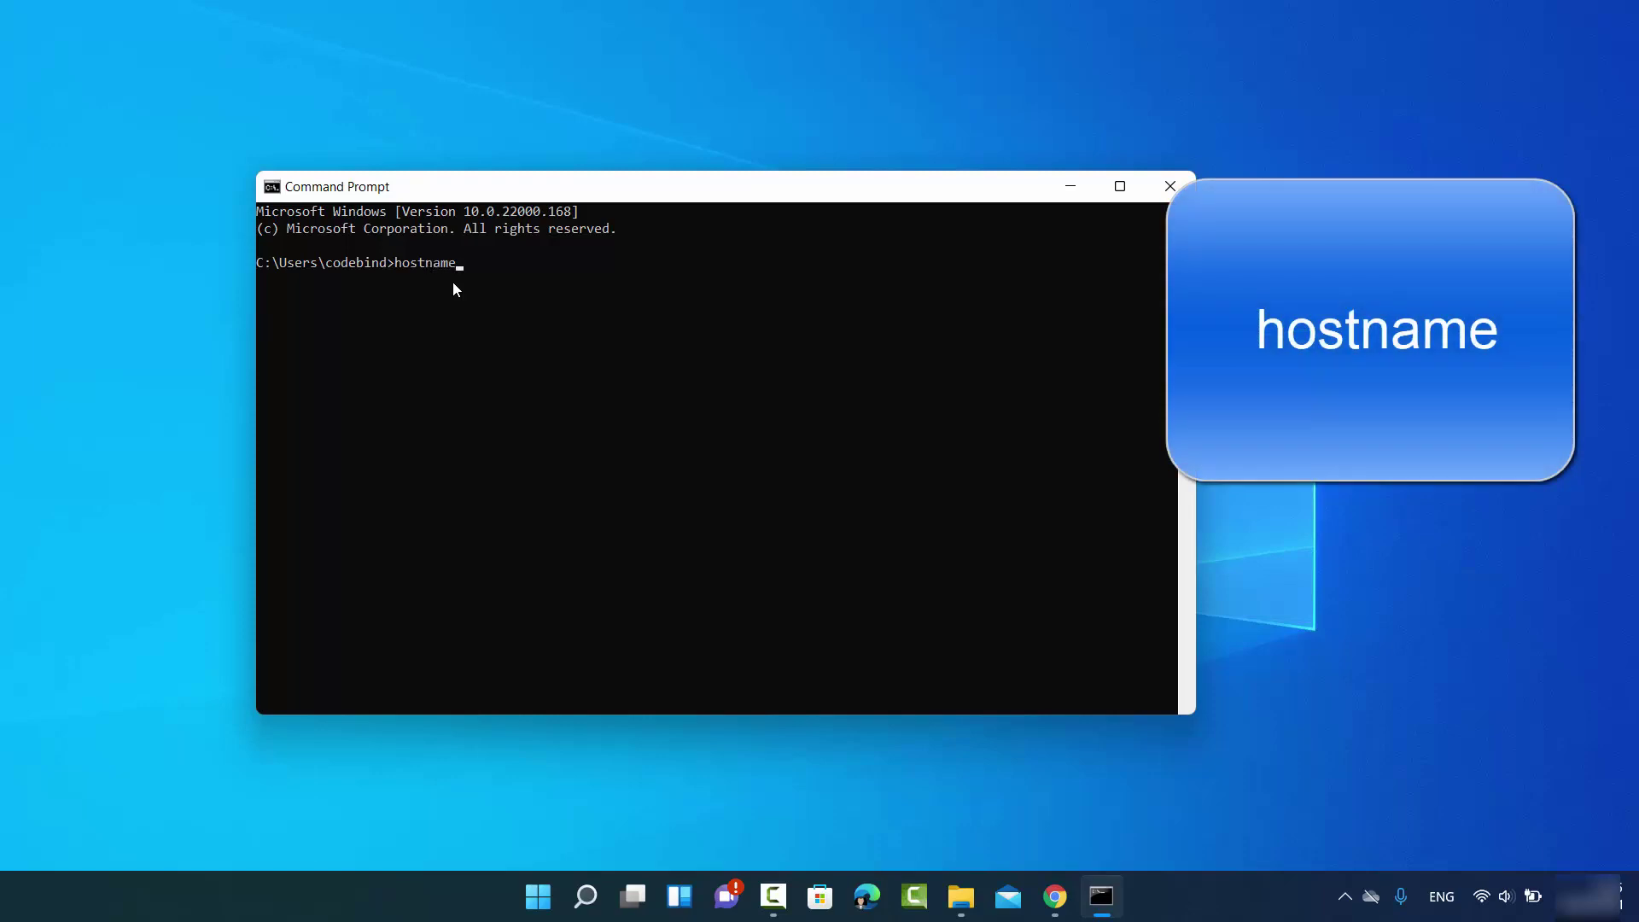
pyautogui.press('Return')
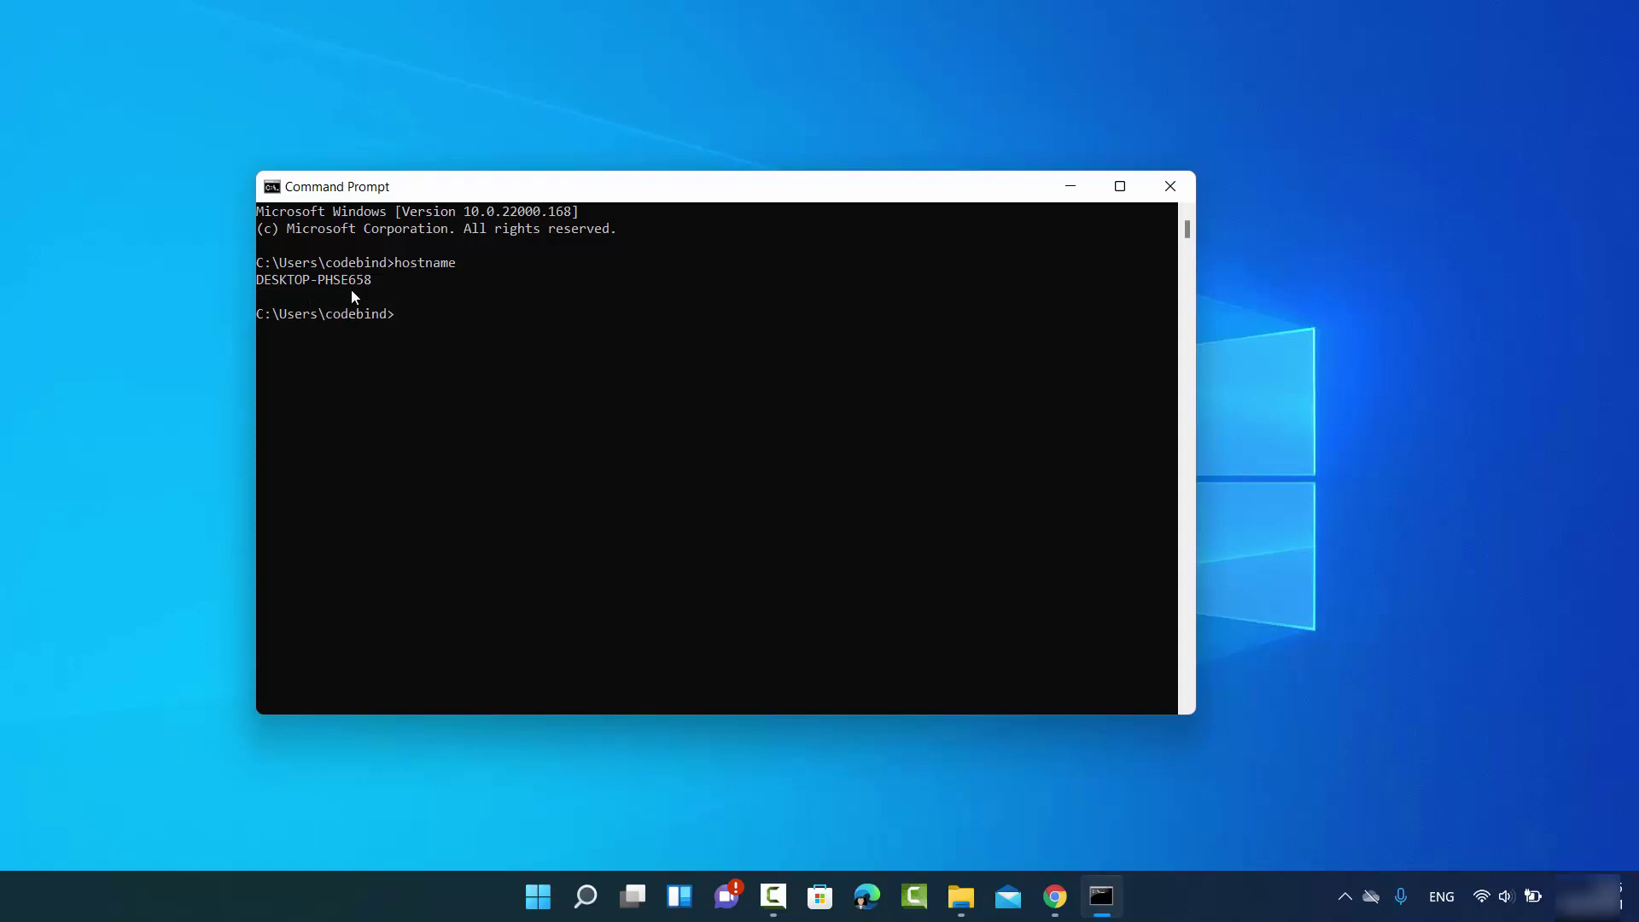
# Run hostname in Windows Terminal PowerShell, then close both Terminal and Command Prompt windows
pyautogui.rightClick(538, 897)
pyautogui.click(491, 563)
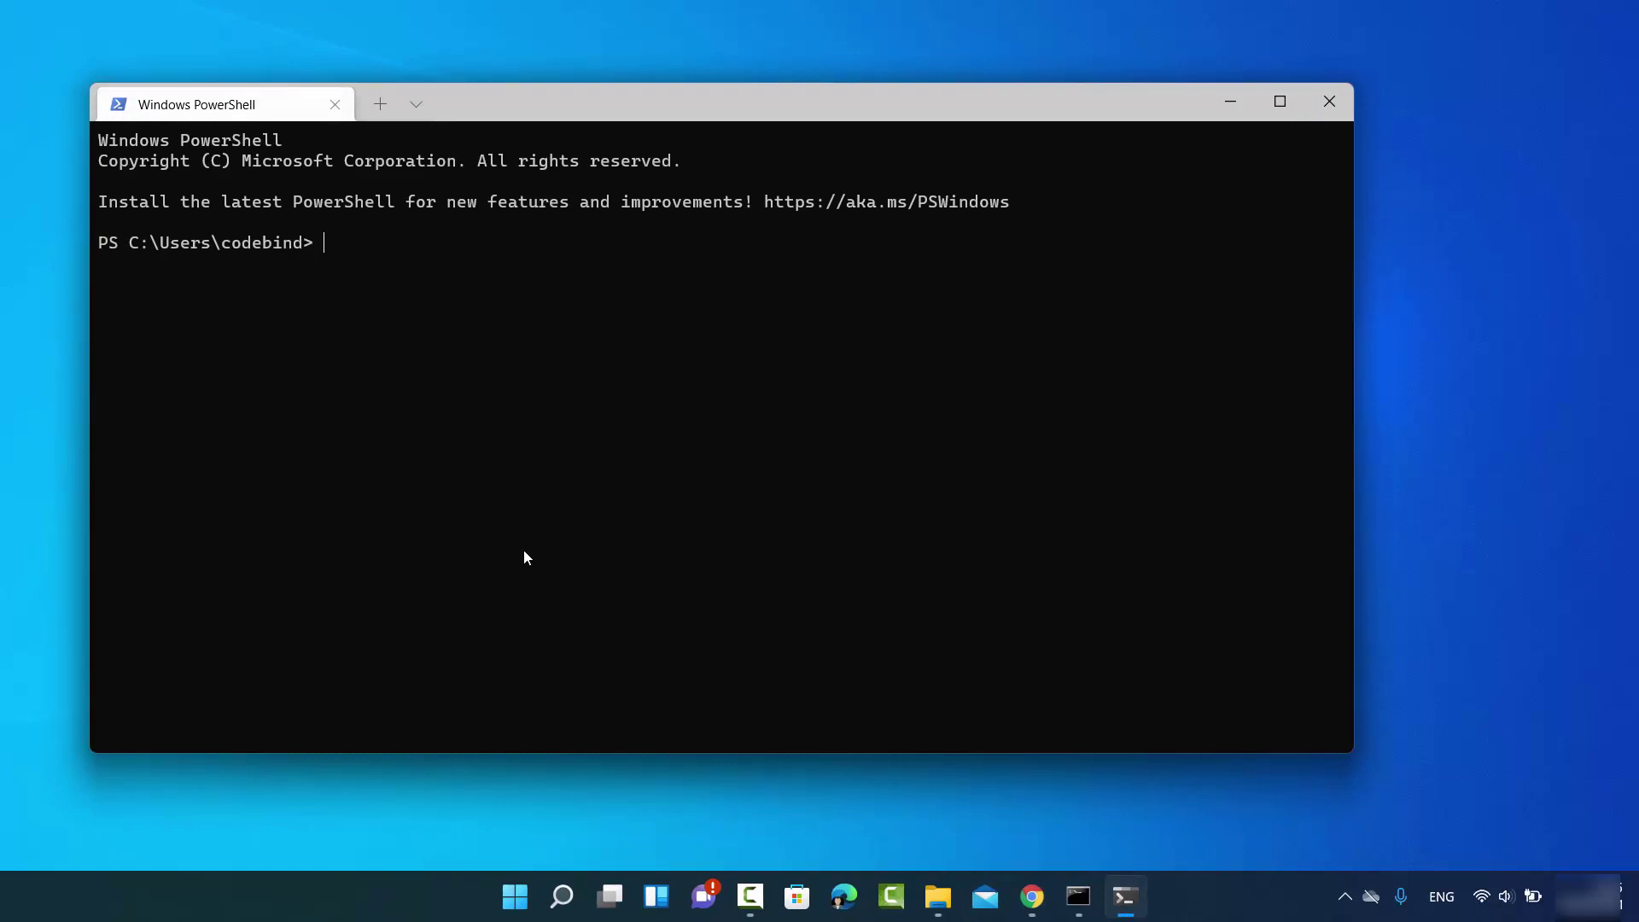
pyautogui.write('hostname')
pyautogui.press('Return')
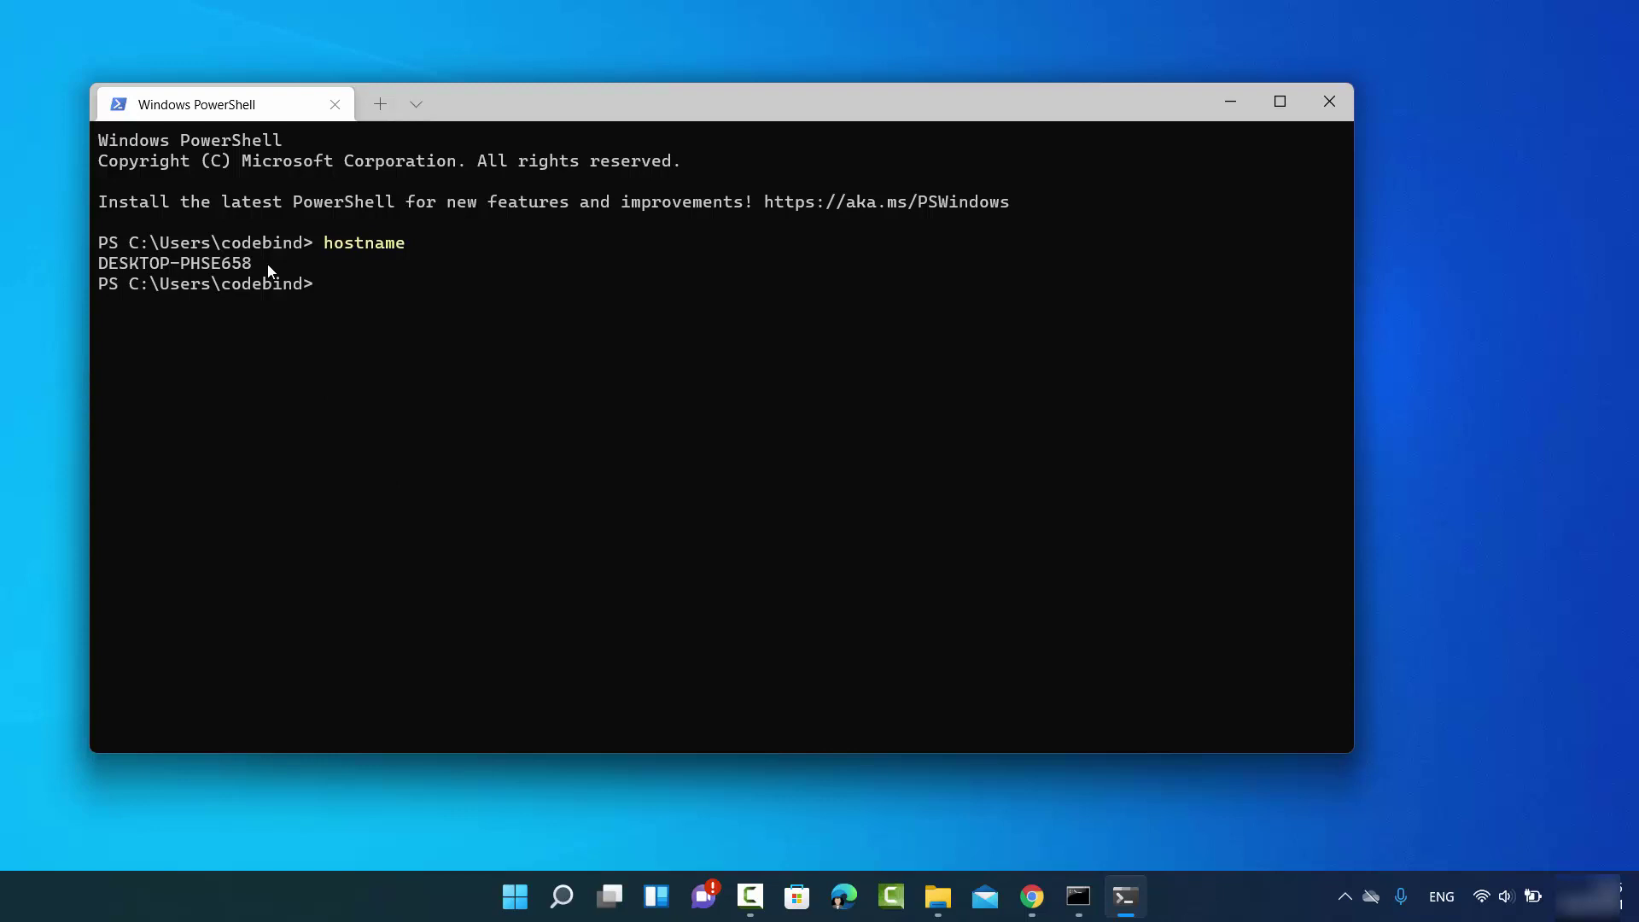
pyautogui.click(1325, 109)
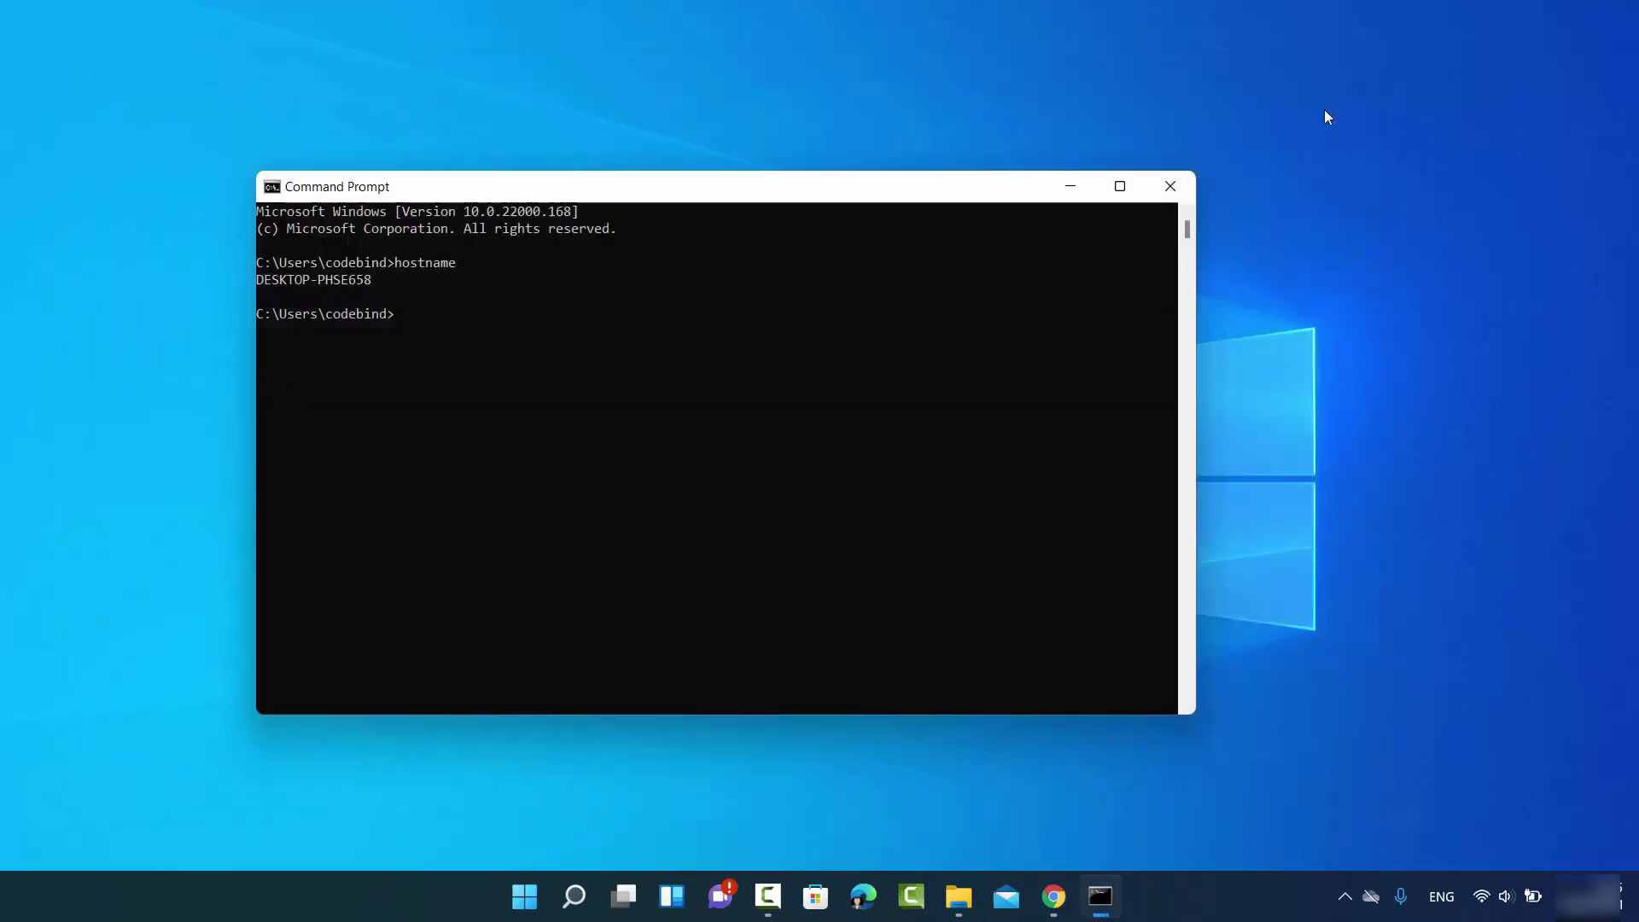
pyautogui.click(1168, 186)
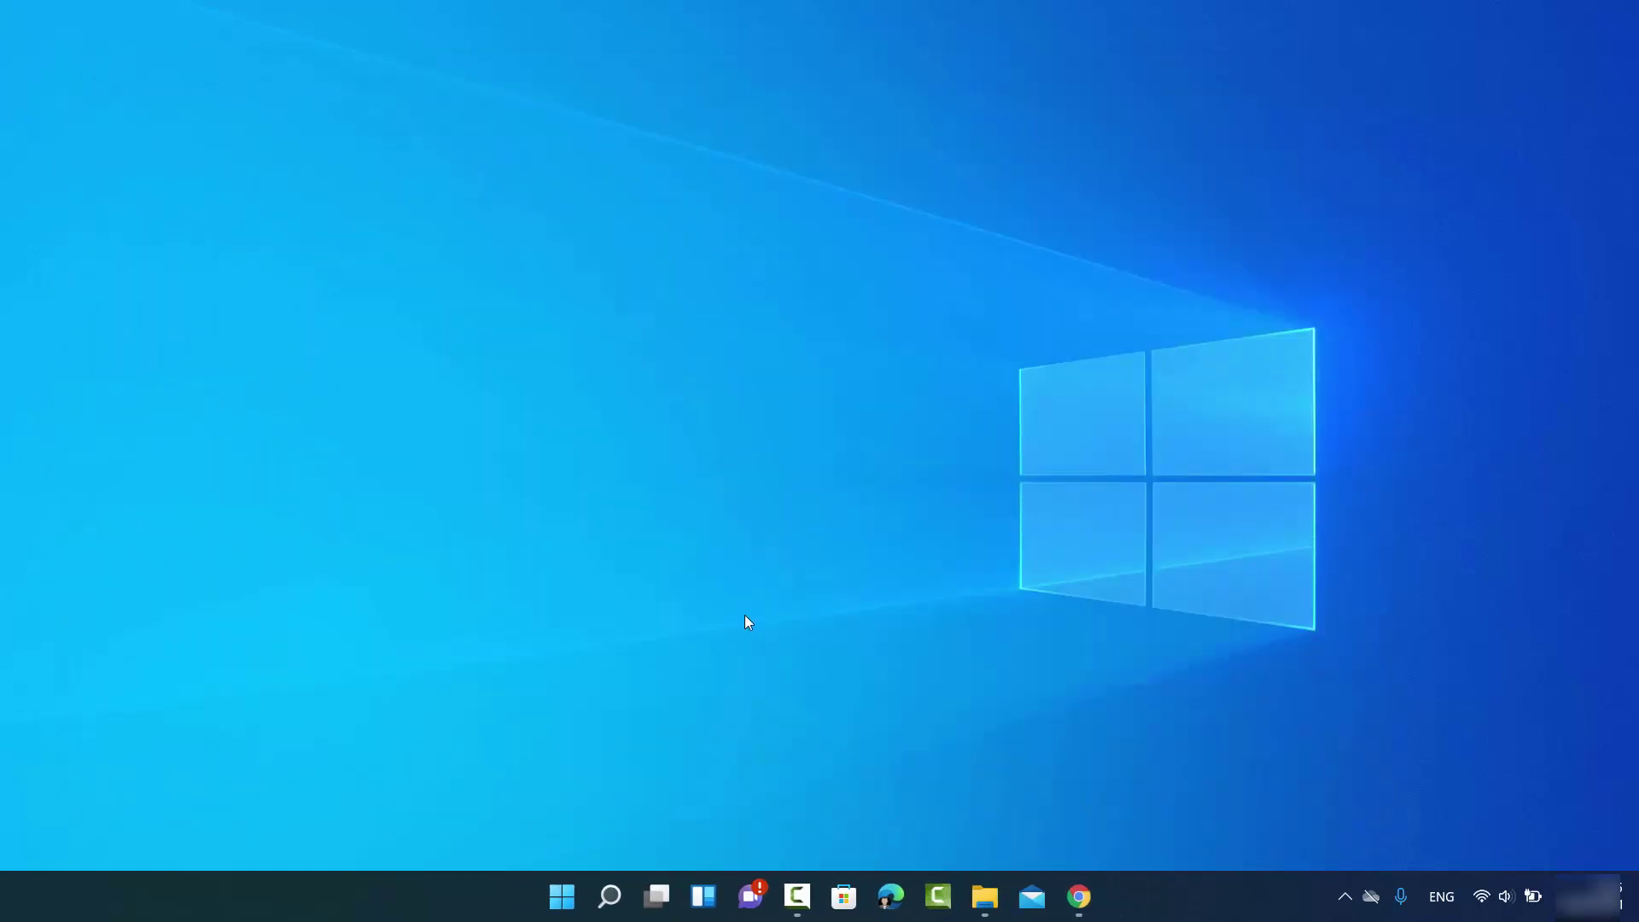
# Search 'pc name' and open the View your PC name result in Settings About
pyautogui.click(608, 900)
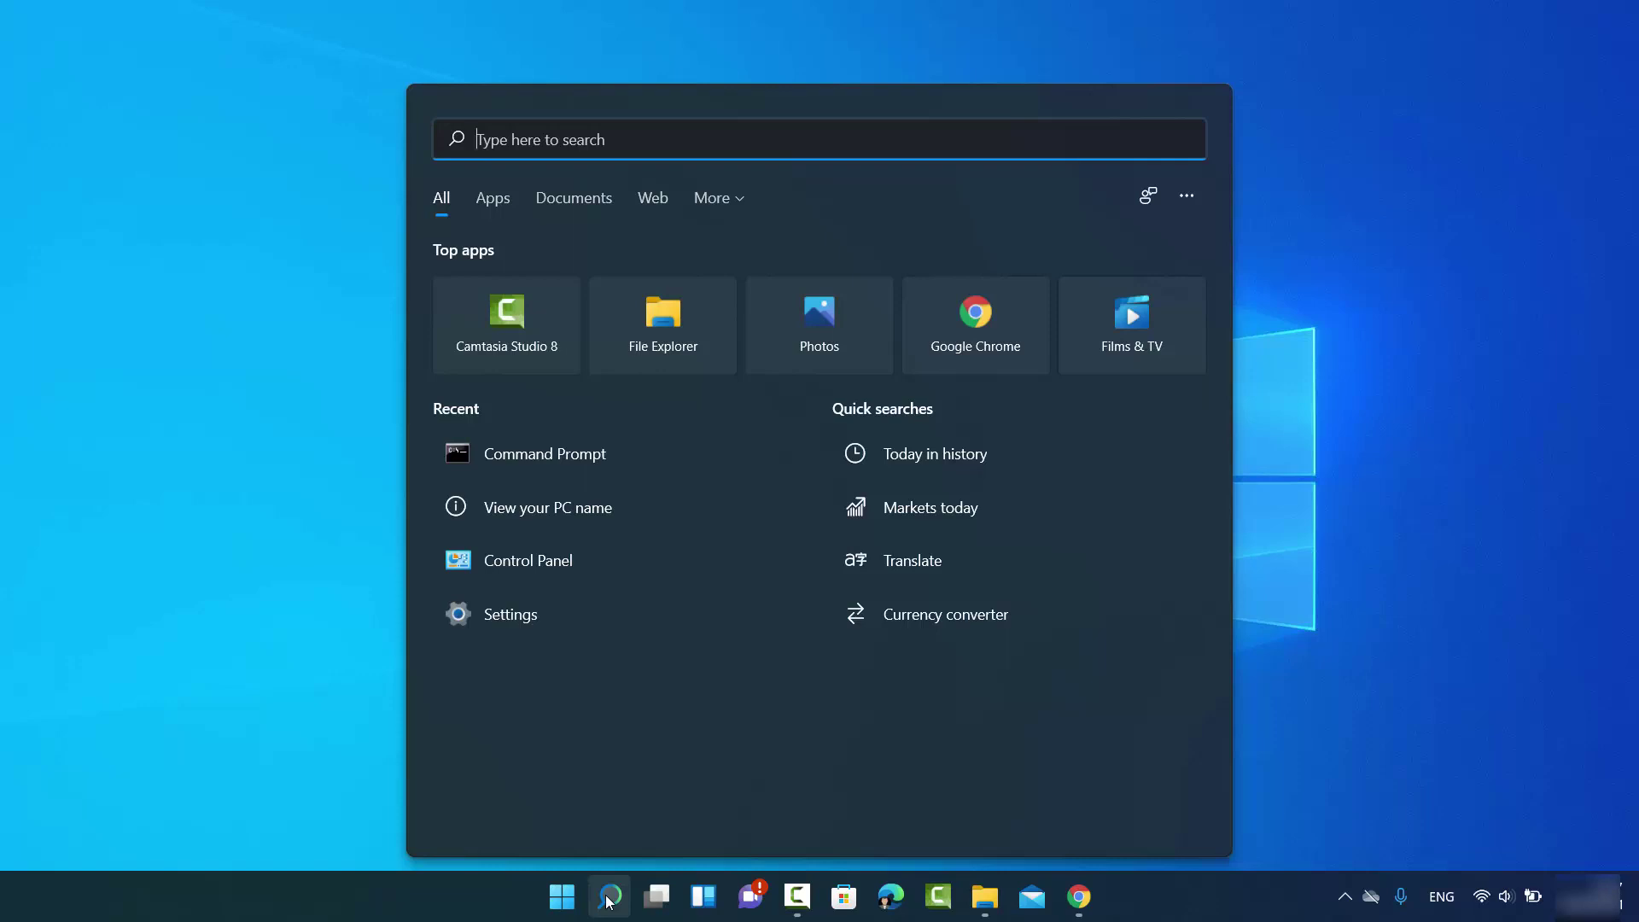
pyautogui.write('pc name')
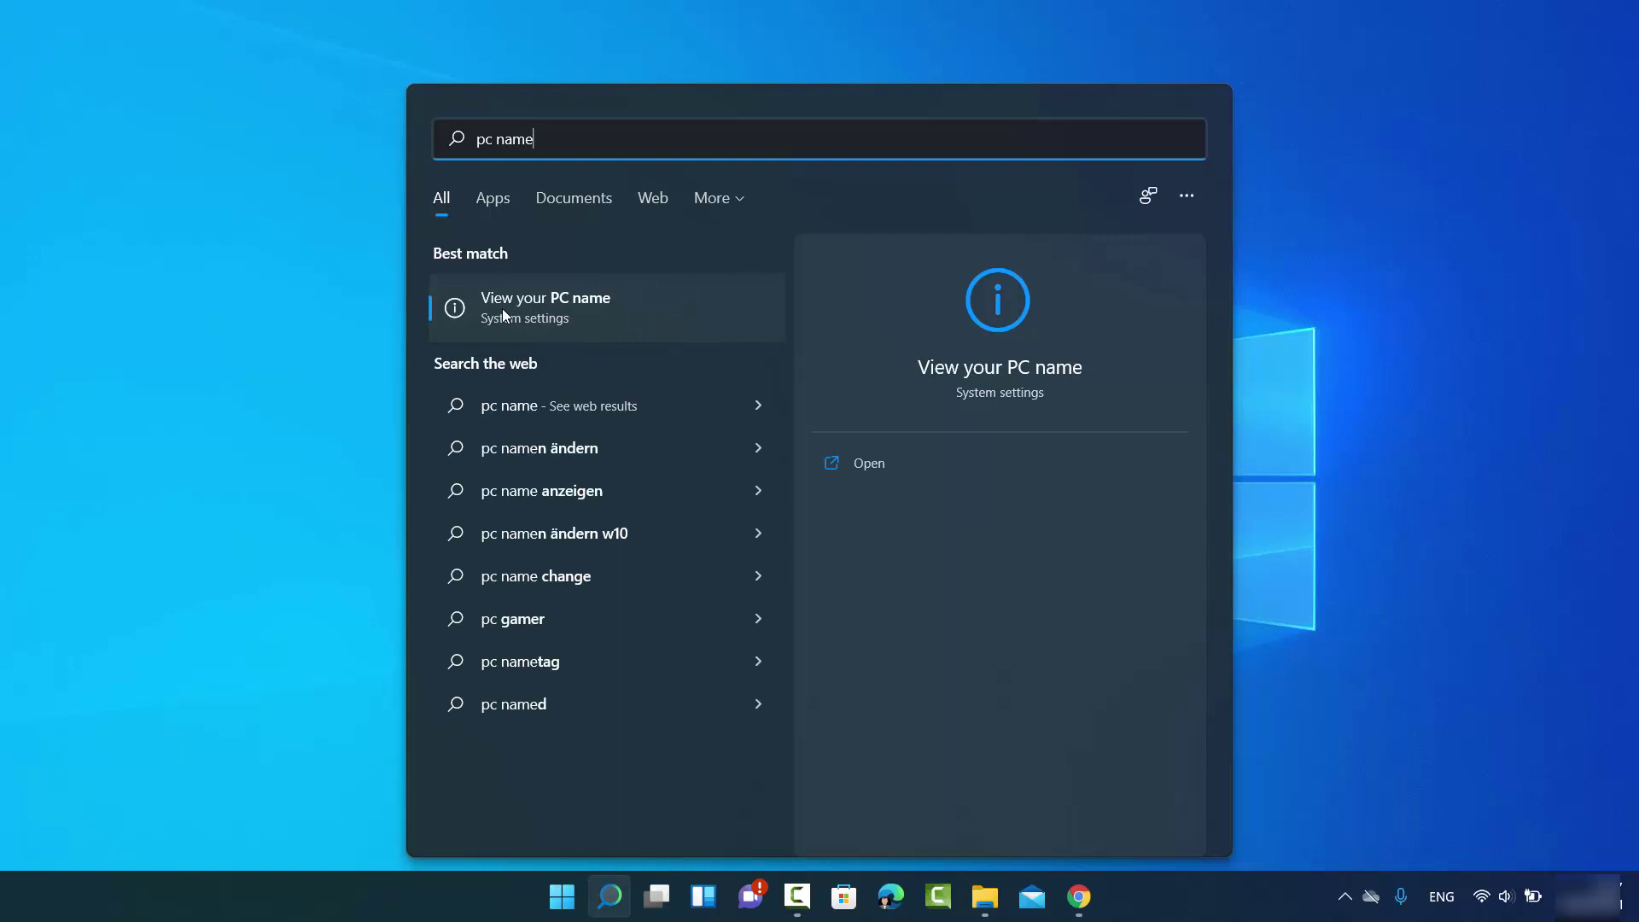
pyautogui.click(536, 307)
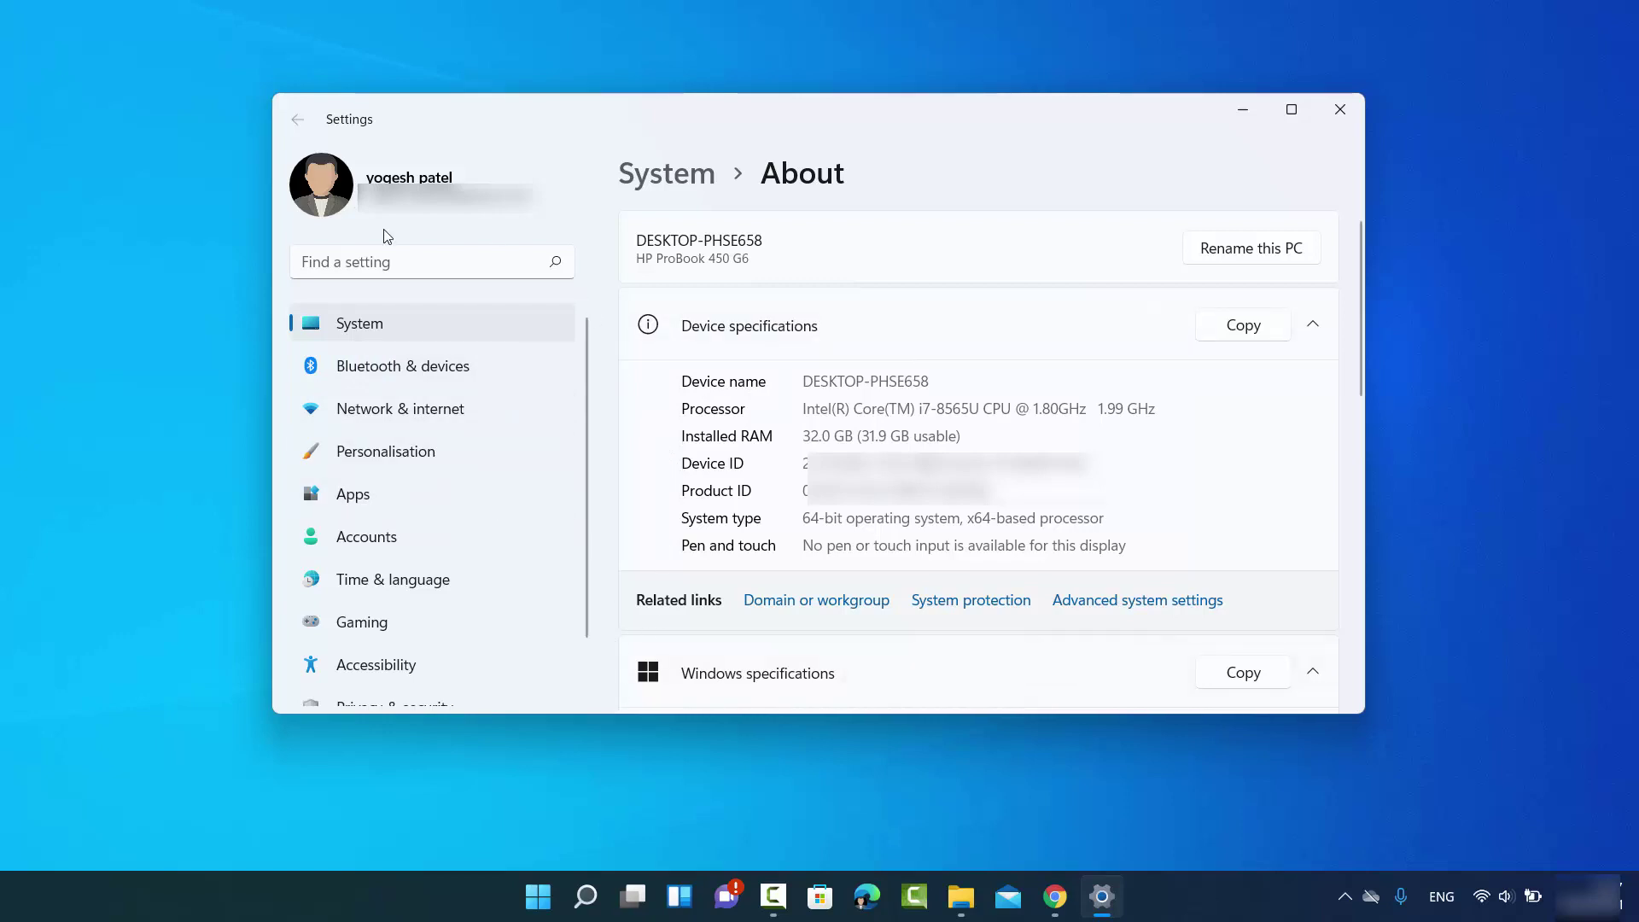
# Launch the Settings app from search and scroll the System page down to About
pyautogui.click(586, 904)
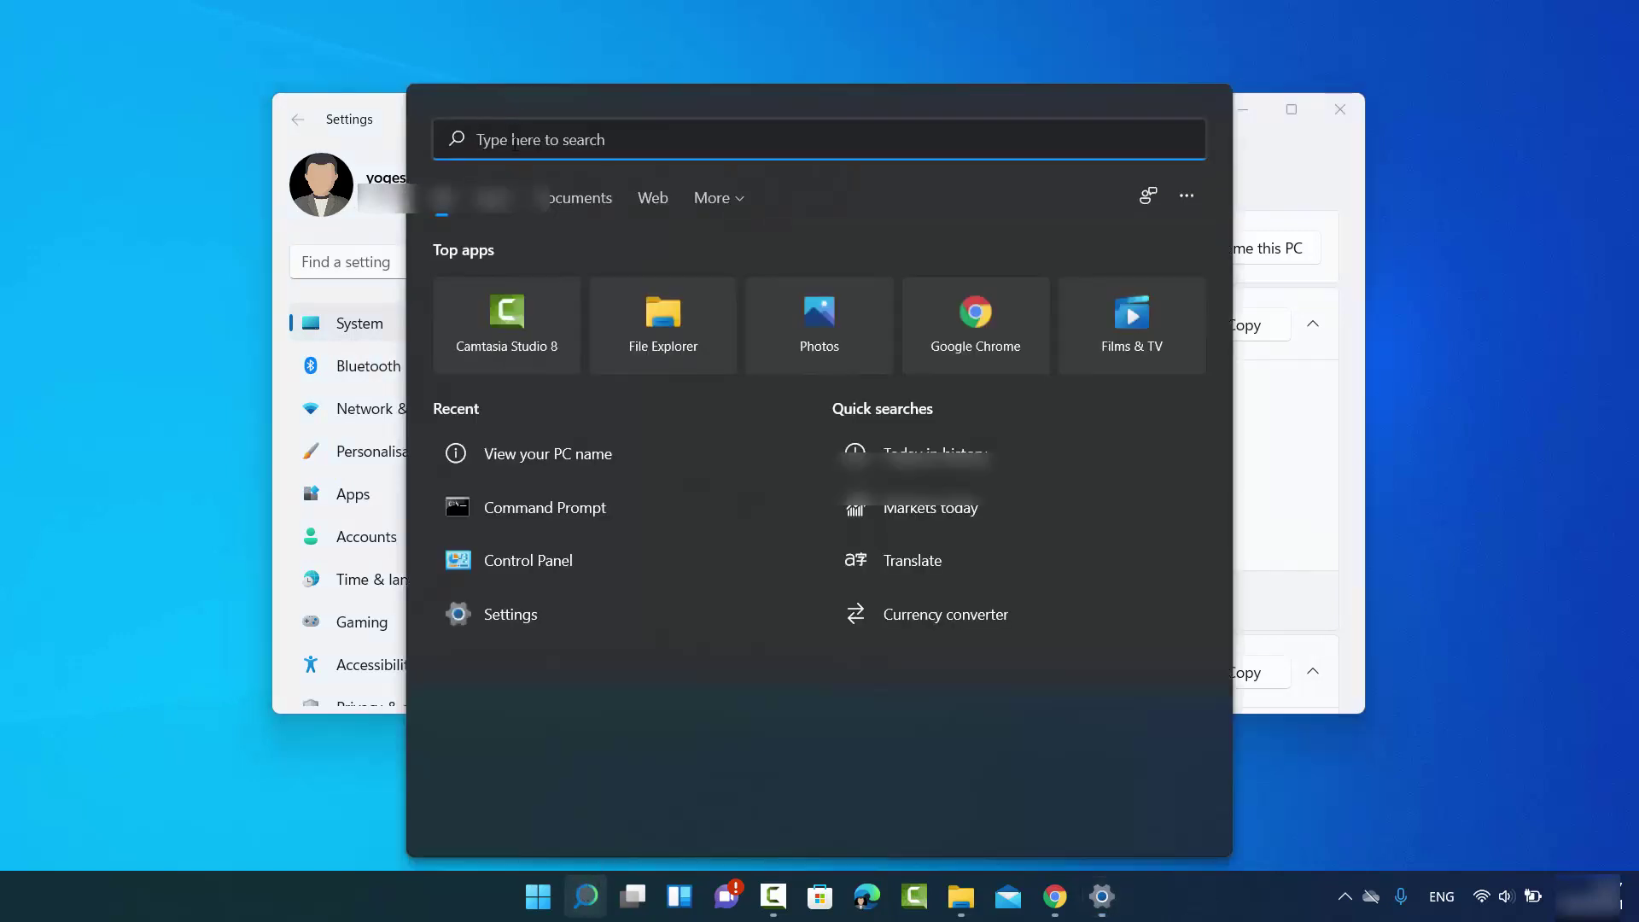
pyautogui.write('se')
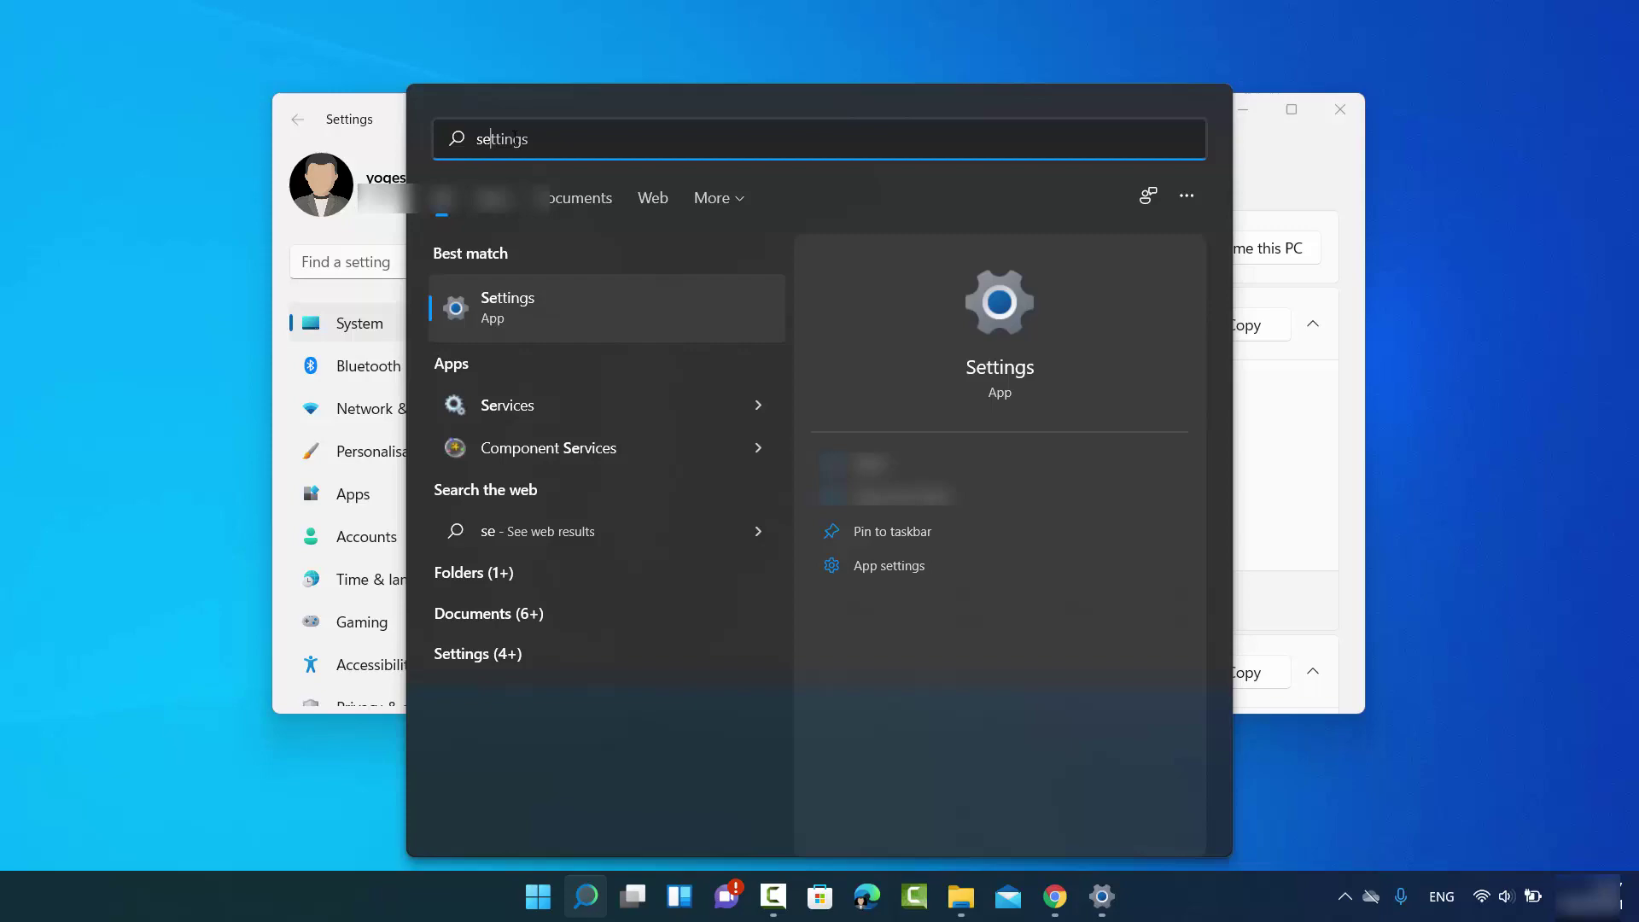
pyautogui.click(550, 294)
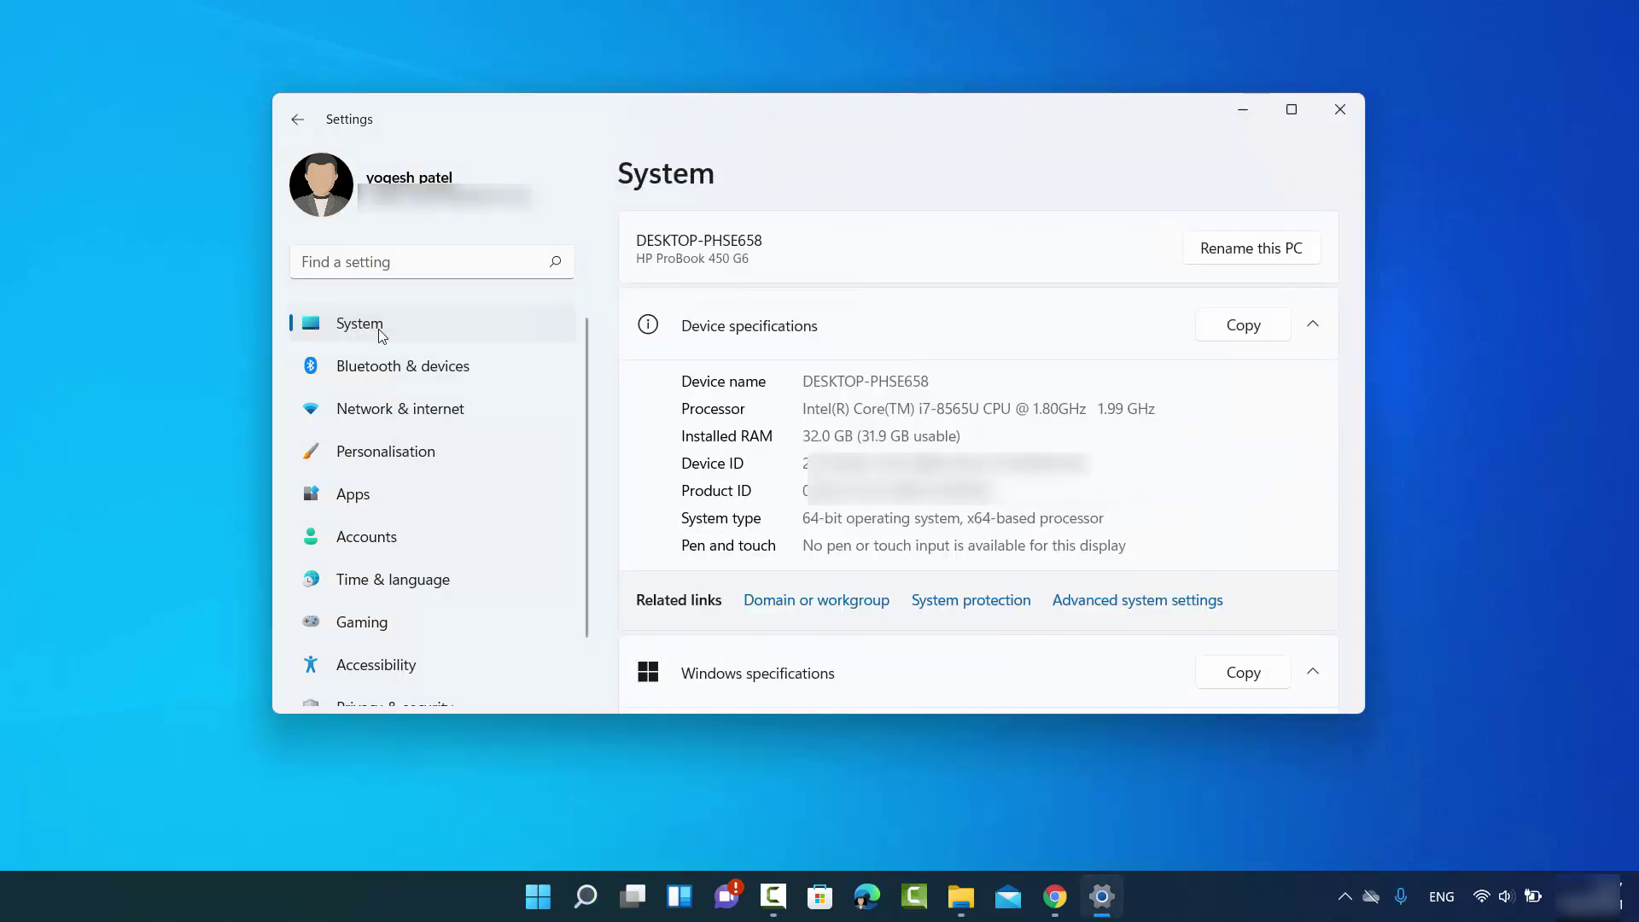
pyautogui.scroll(-3, 724, 396)
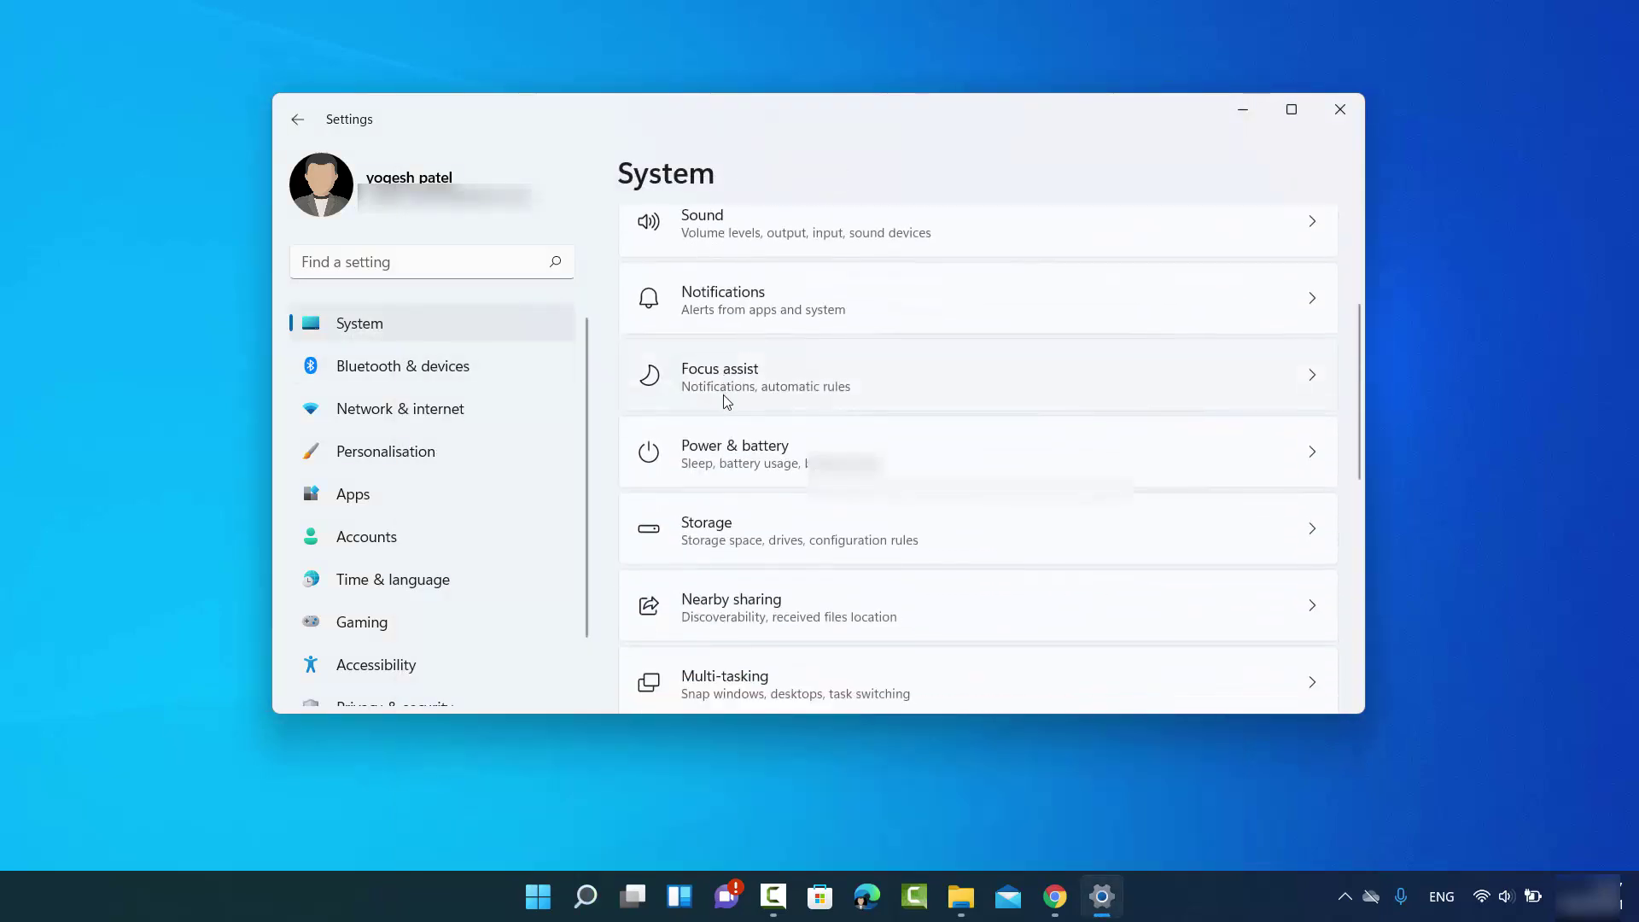
pyautogui.scroll(-8, 724, 395)
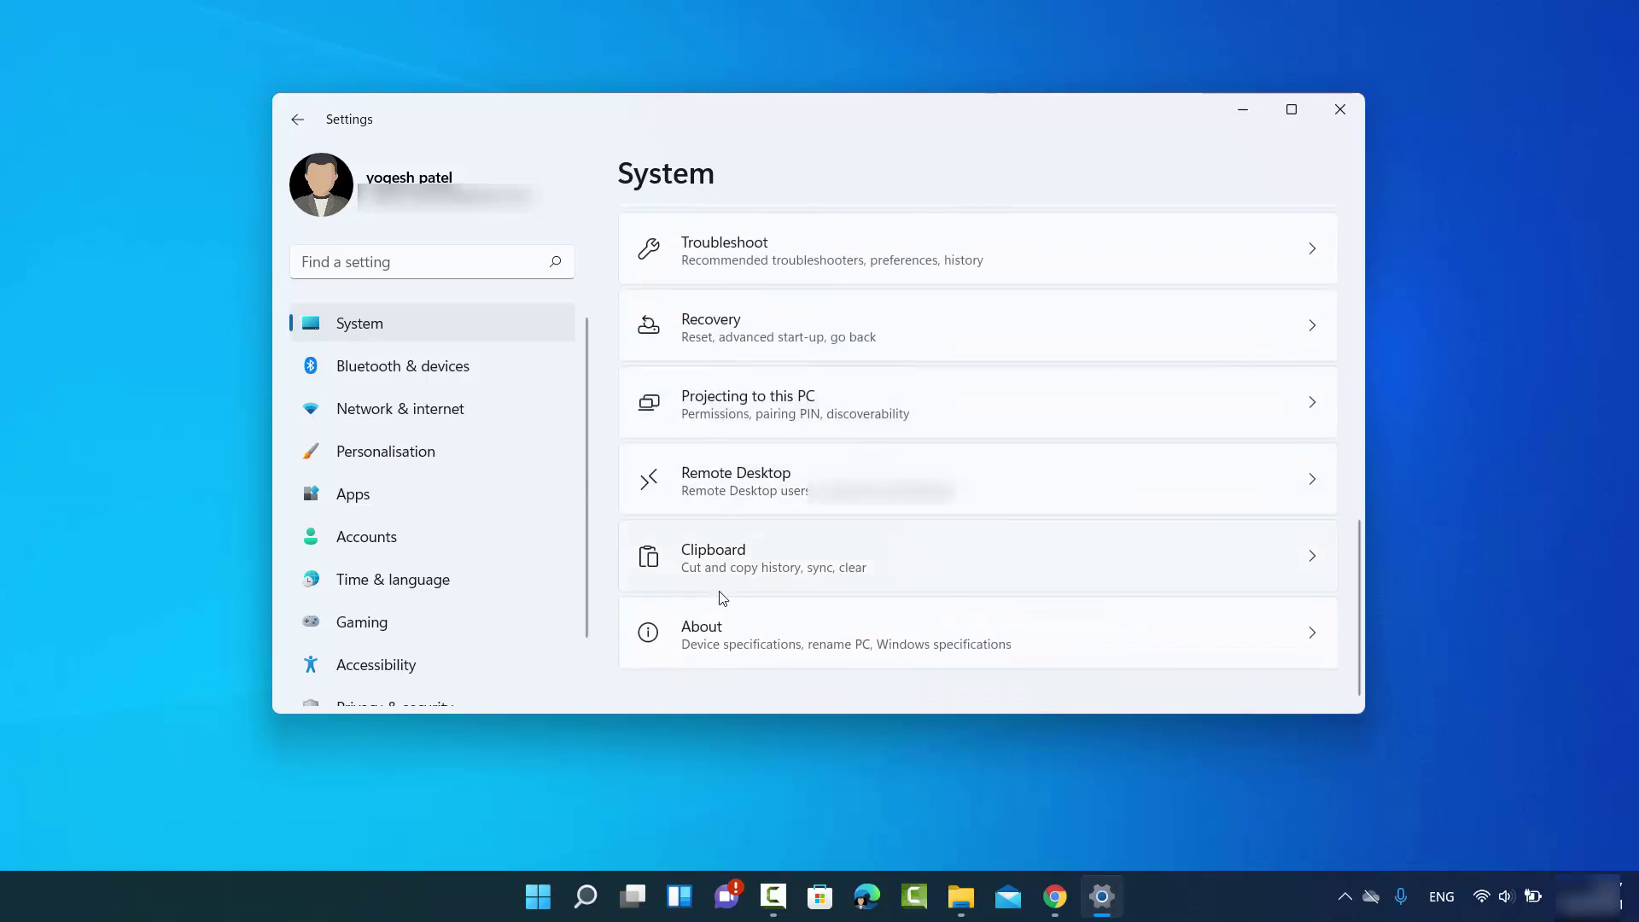
# Open System > About to view device name DESKTOP-PHSE658 and device specifications
pyautogui.click(732, 642)
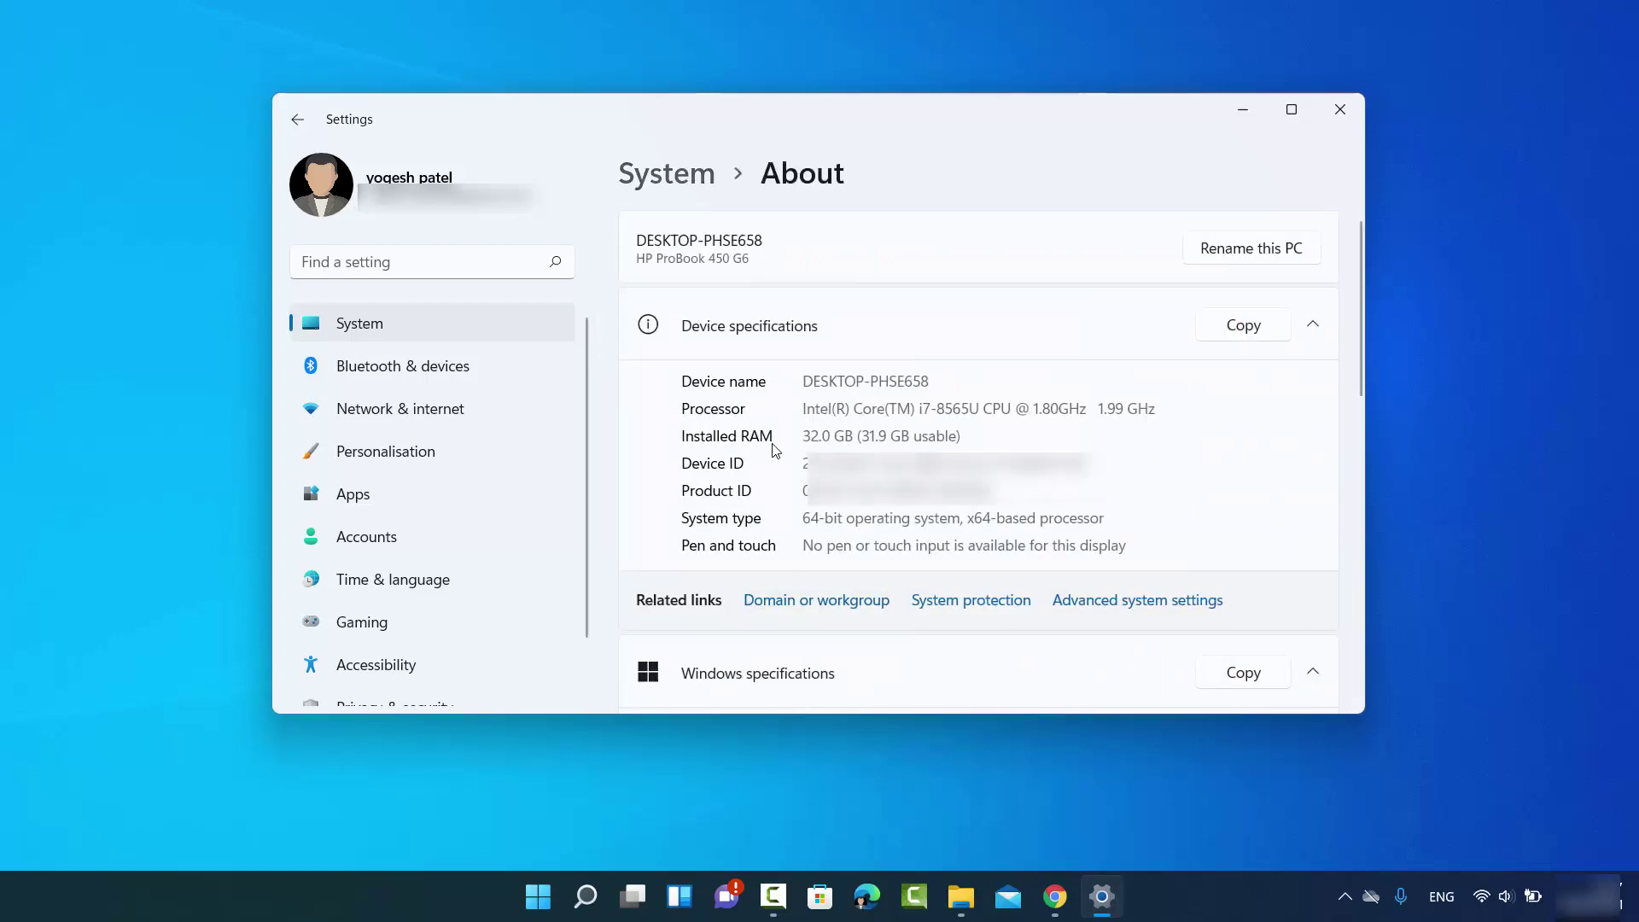